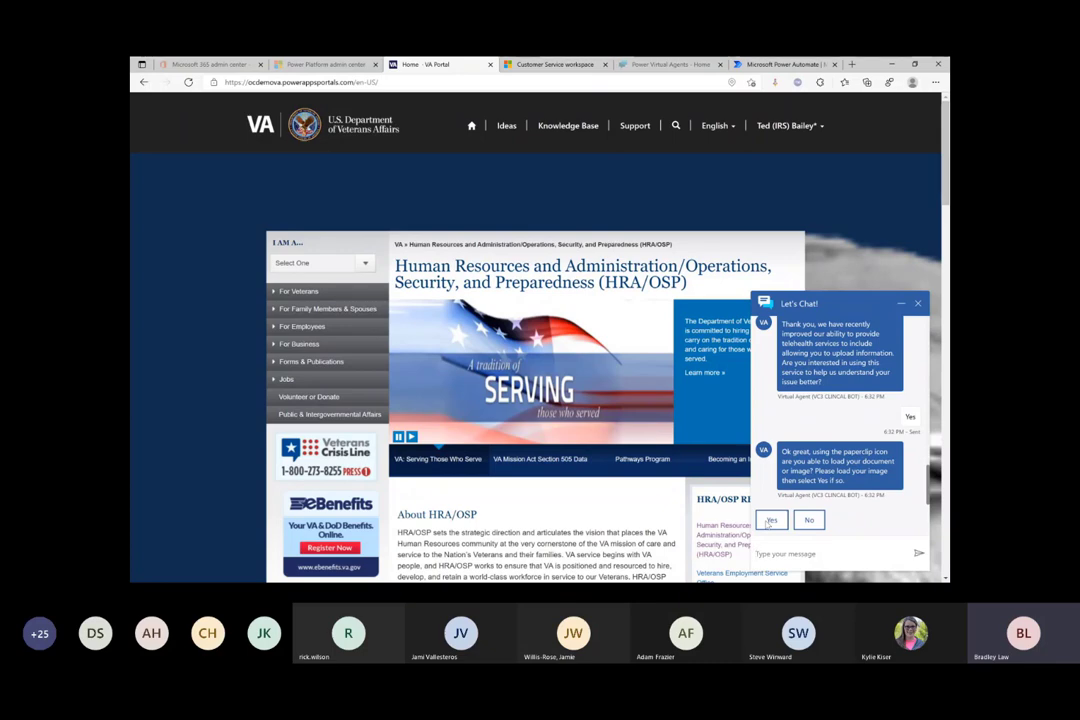
# Confirm the upload with Yes in the VA Portal chat and agree to be transferred to a live agent
pyautogui.click(770, 521)
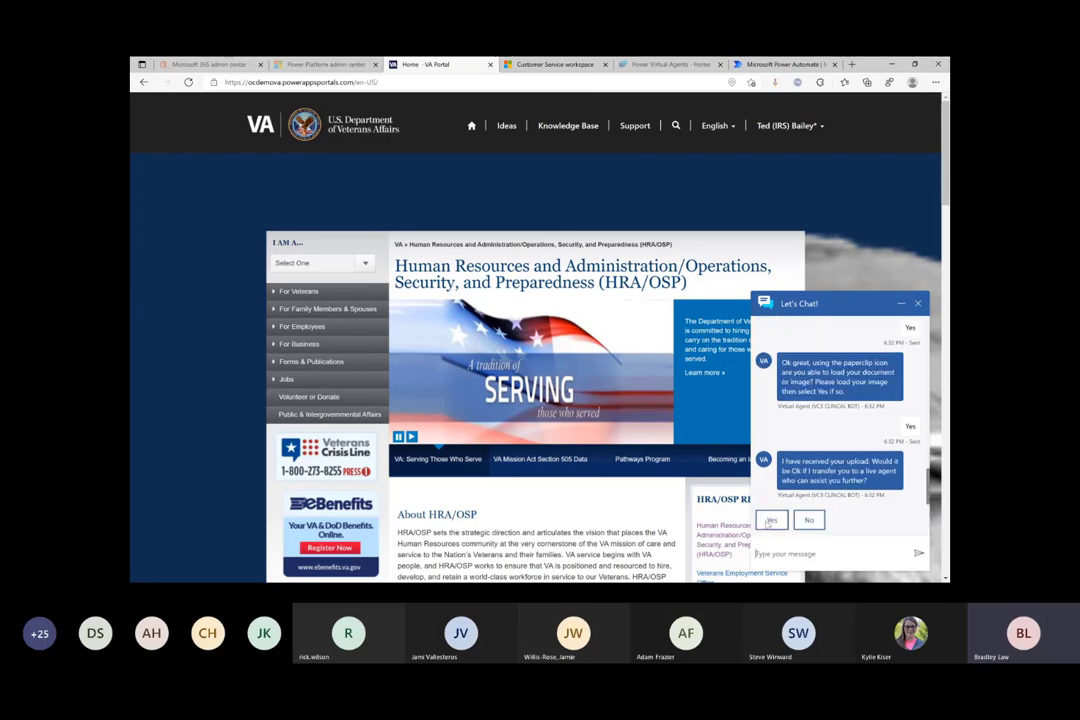
pyautogui.click(770, 521)
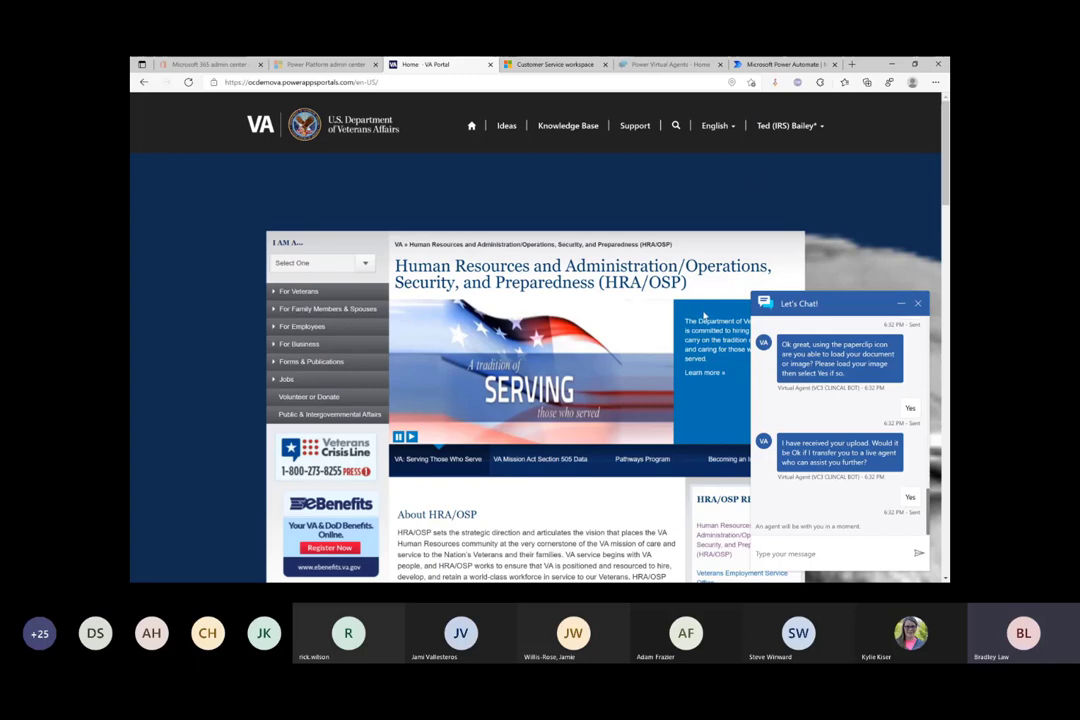
# Switch to Customer Service workspace, accept the chat request from Visitor 1 and review the bot conversation transcript
pyautogui.click(540, 65)
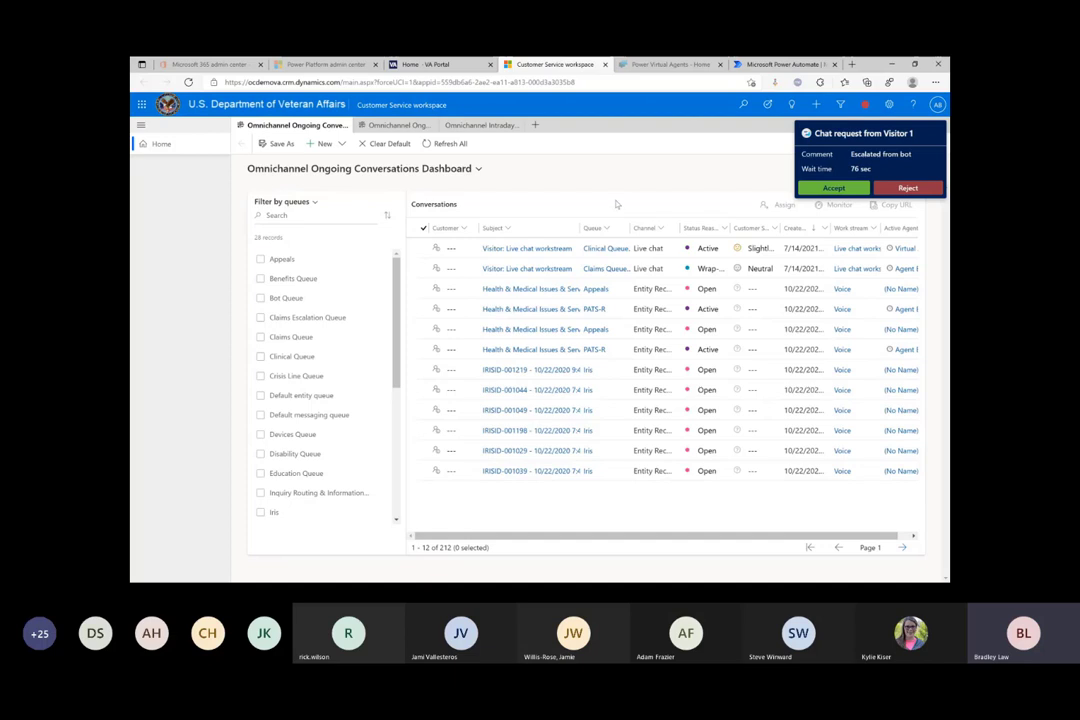
pyautogui.click(818, 189)
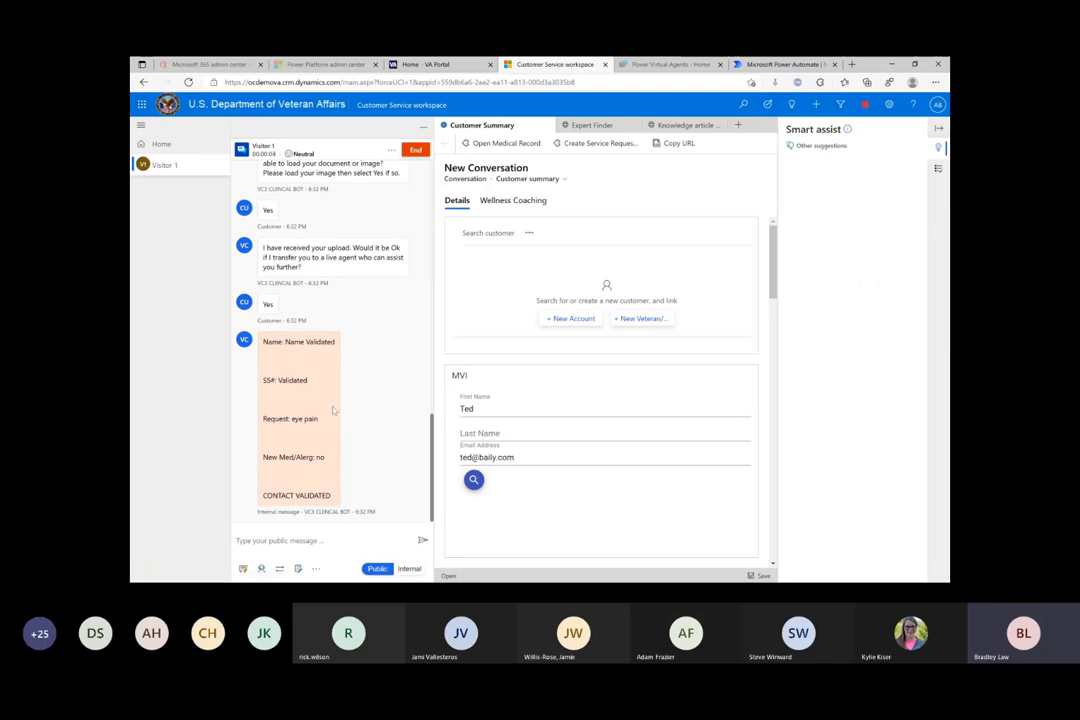
pyautogui.moveTo(434, 446); pyautogui.dragTo(463, 255)
pyautogui.scroll(3, 320, 300)
pyautogui.scroll(-6, 313, 250)
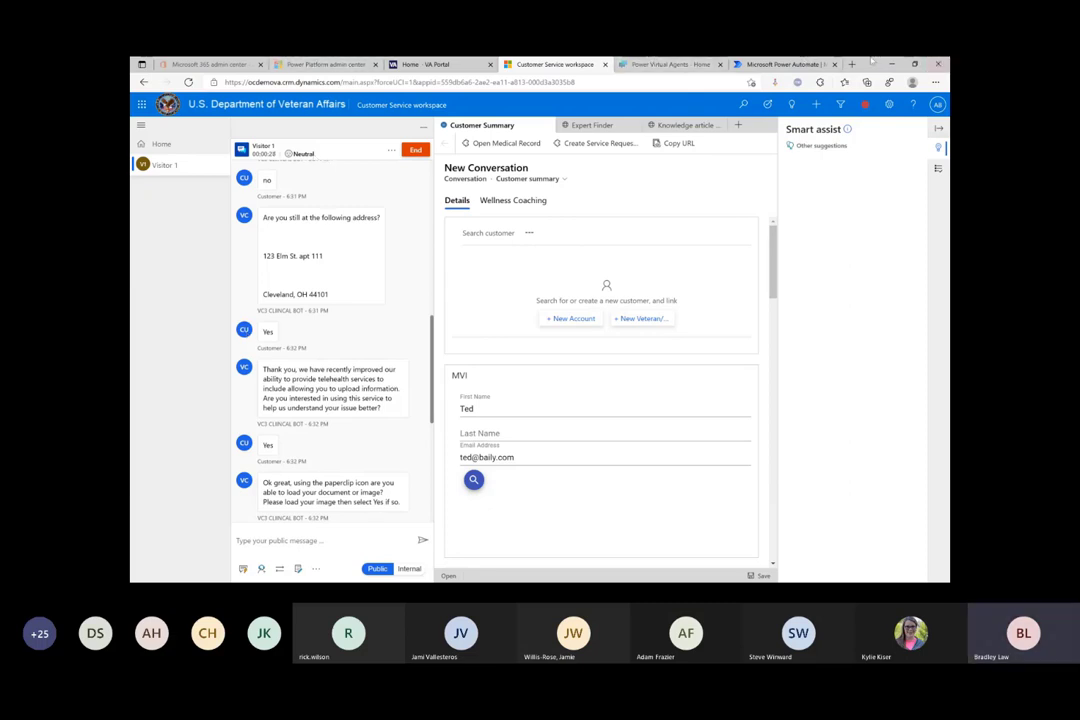
# Switch to Power Virtual Agents and restart the test conversation of VC3 CLIINCAL BOT
pyautogui.click(668, 64)
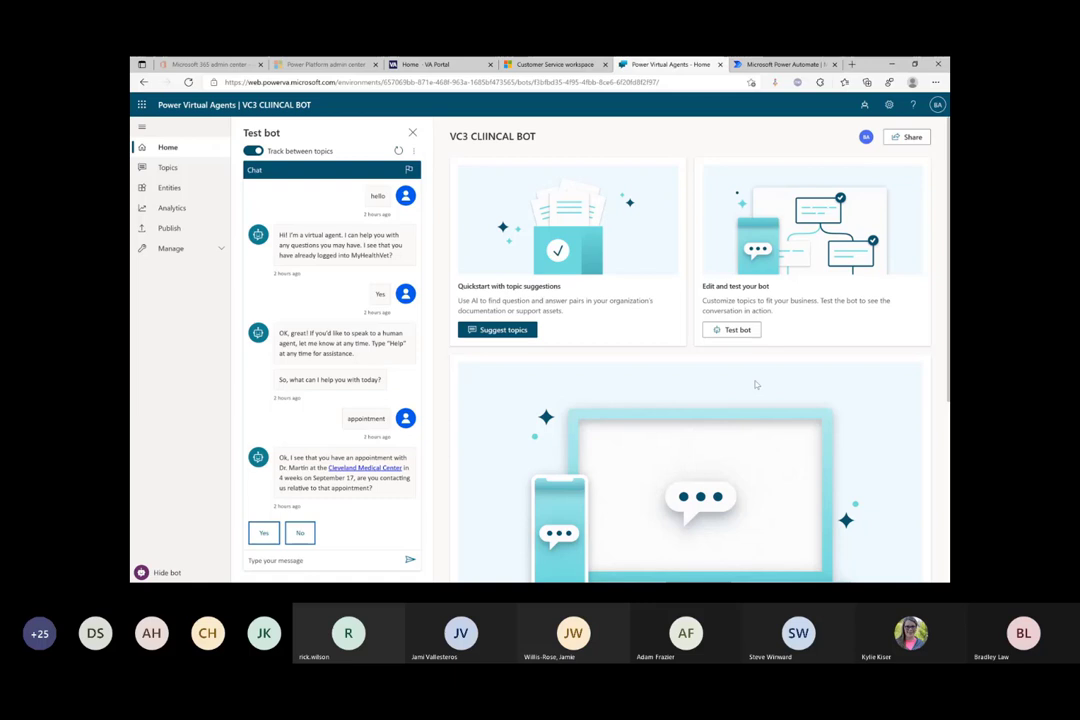
pyautogui.click(398, 150)
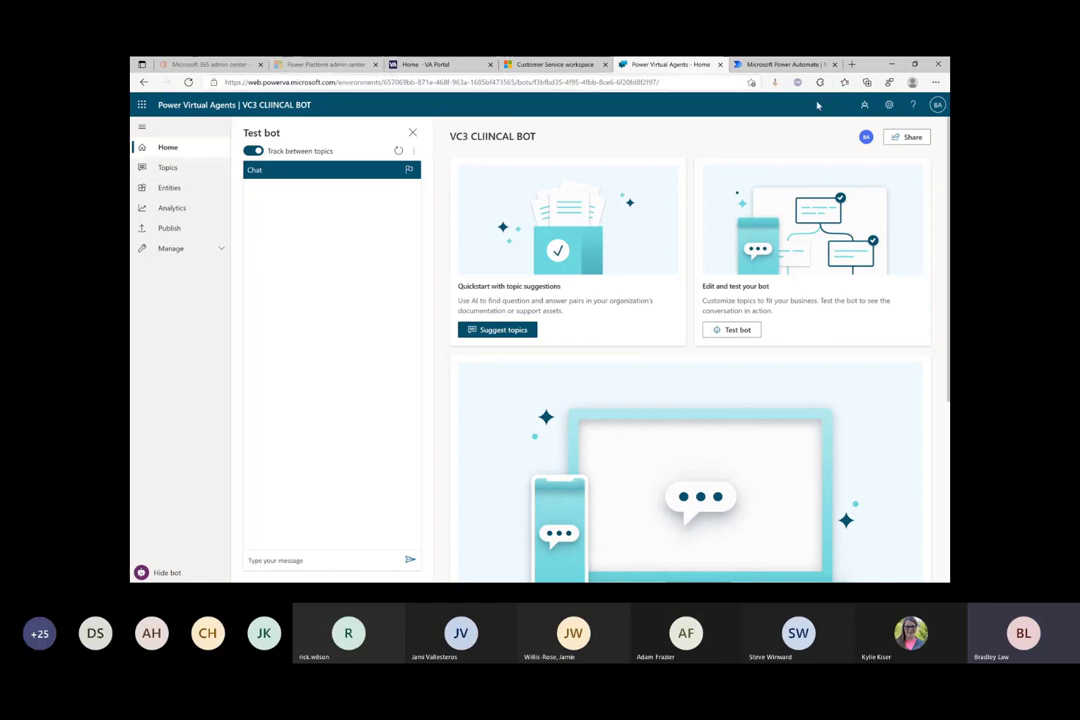
# View the list of bots in the ocdemova environment, check the VA Portal chat, and close the bot list
pyautogui.click(864, 104)
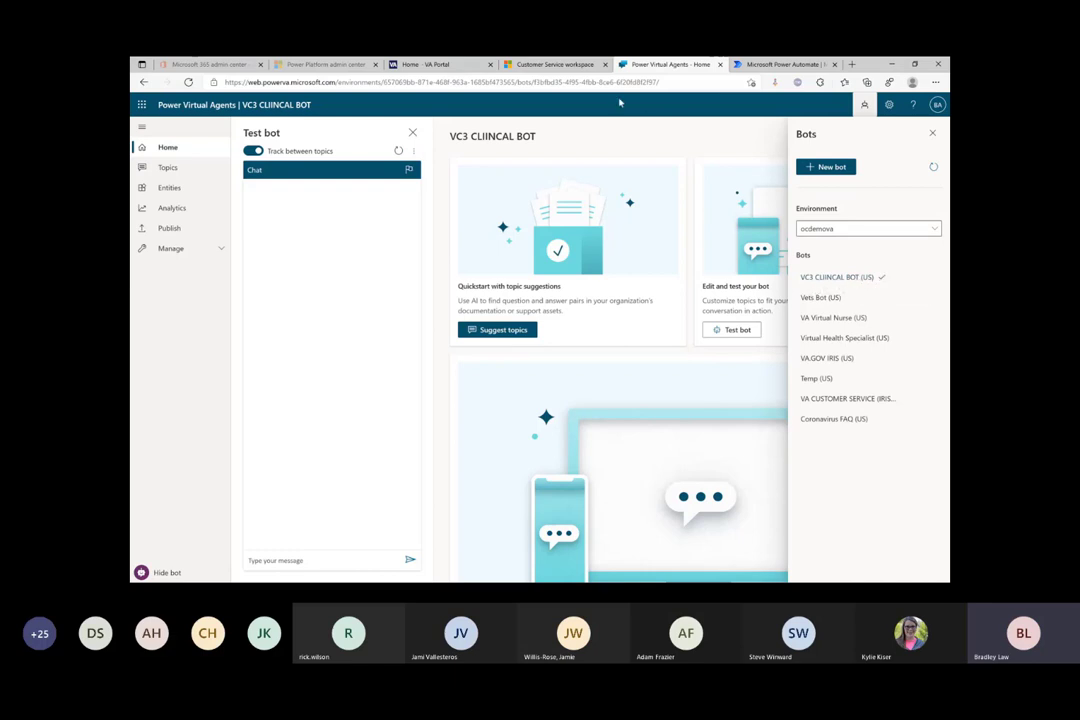
pyautogui.click(430, 64)
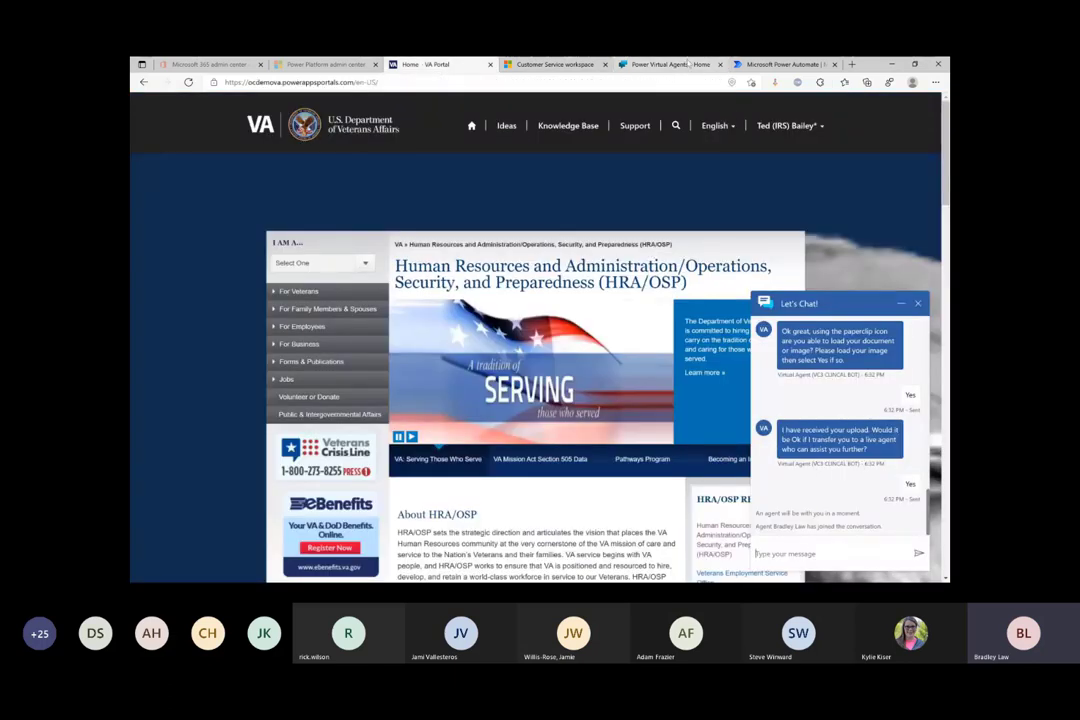
pyautogui.click(668, 64)
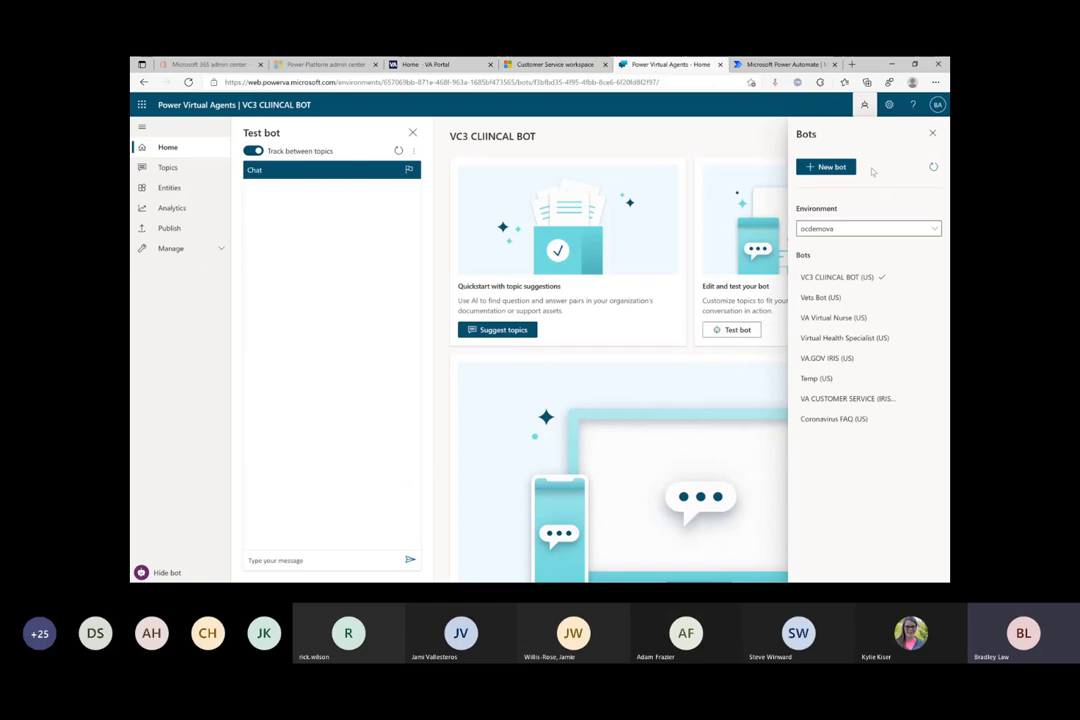
pyautogui.click(932, 133)
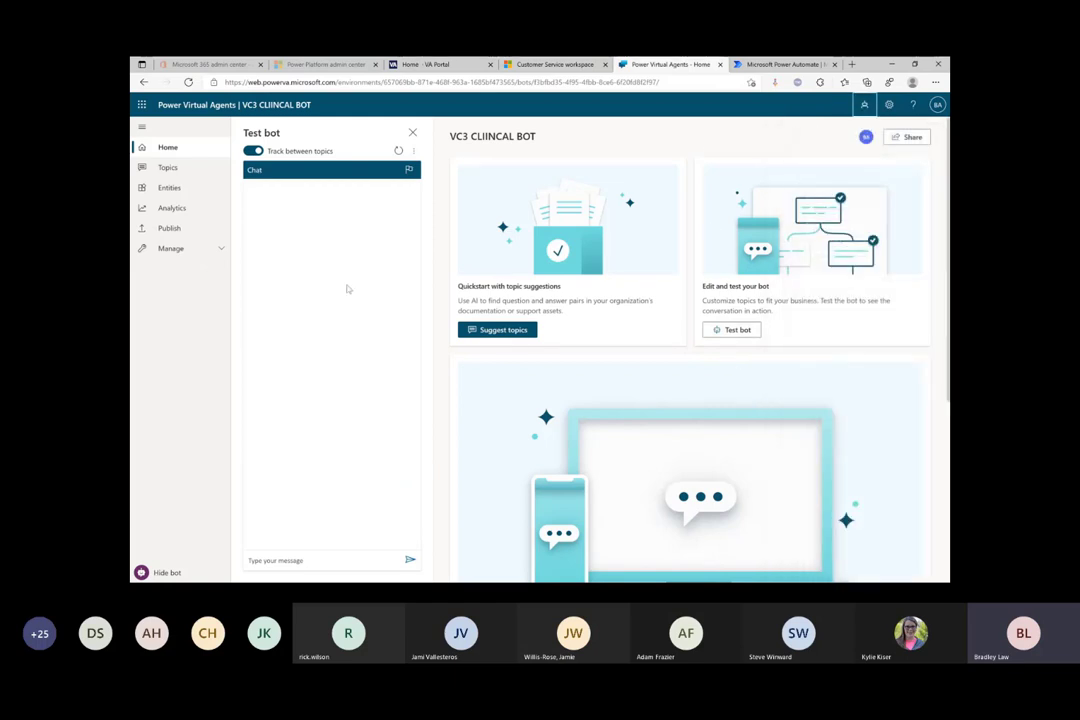
# Open the bot's topics, view the analytics of the Greeting topic and return to the topic list
pyautogui.click(170, 168)
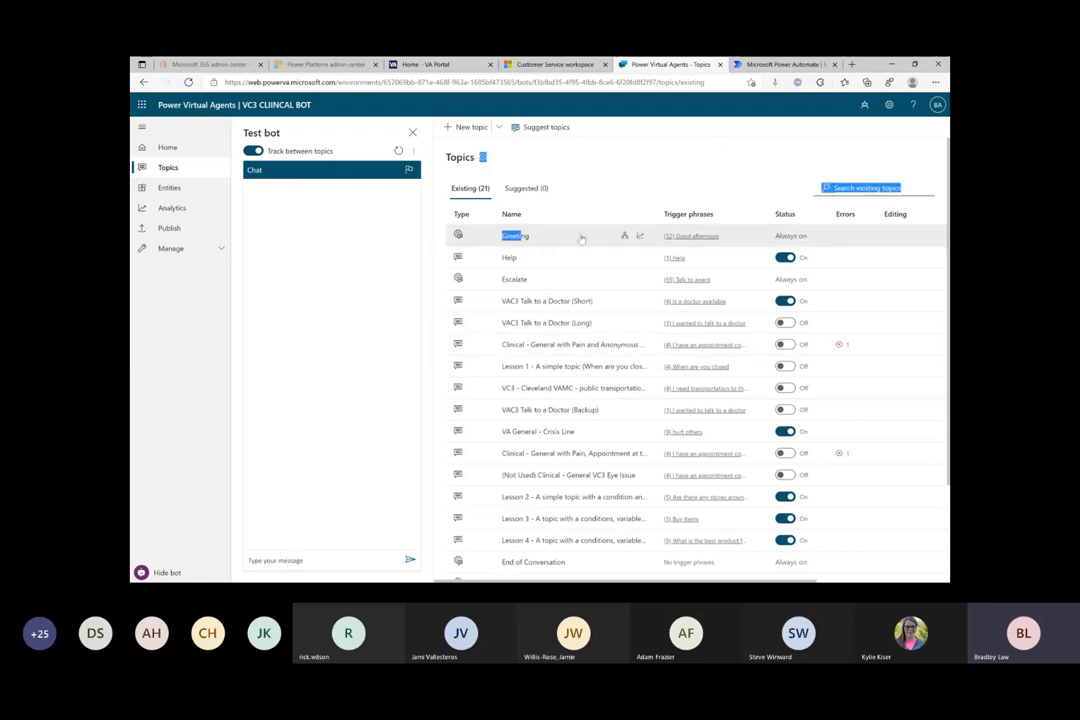
pyautogui.click(640, 237)
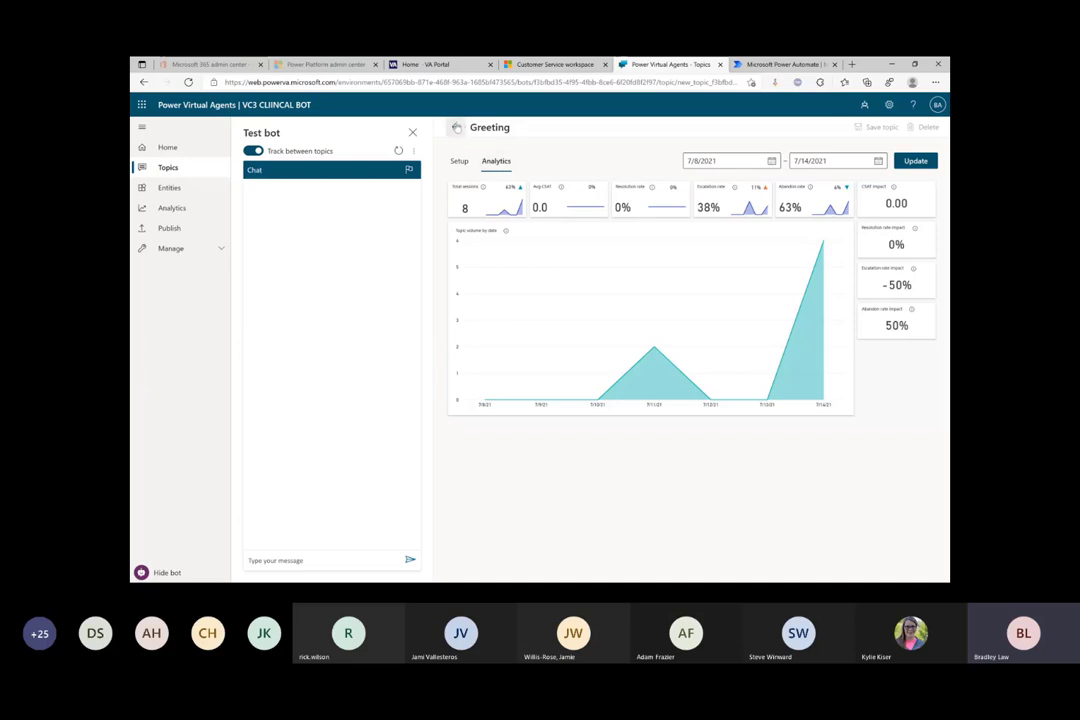
pyautogui.click(455, 127)
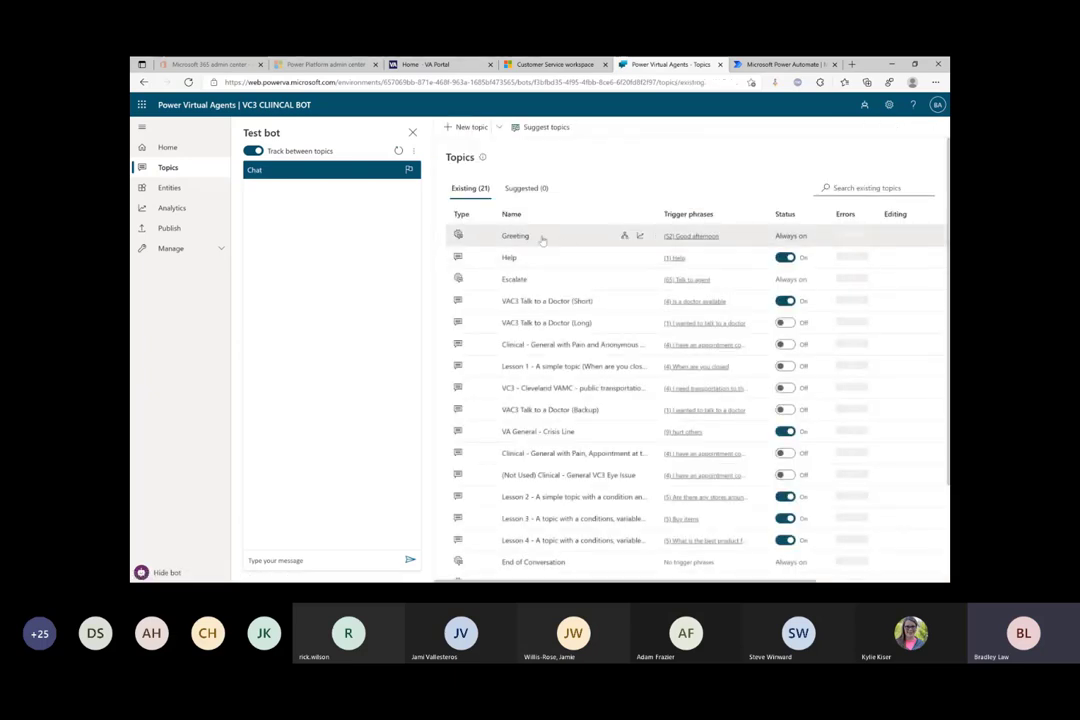
# Open the Greeting topic's authoring canvas and examine its trigger phrases, opening question, identify setting and user options
pyautogui.click(624, 235)
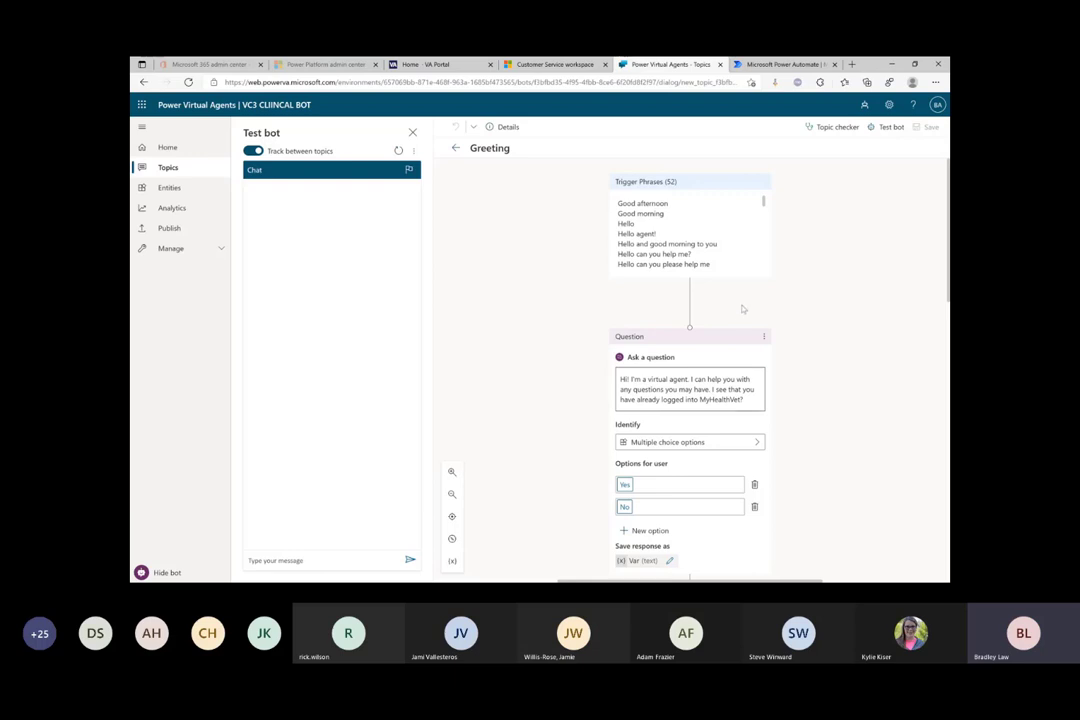
pyautogui.scroll(-3, 742, 309)
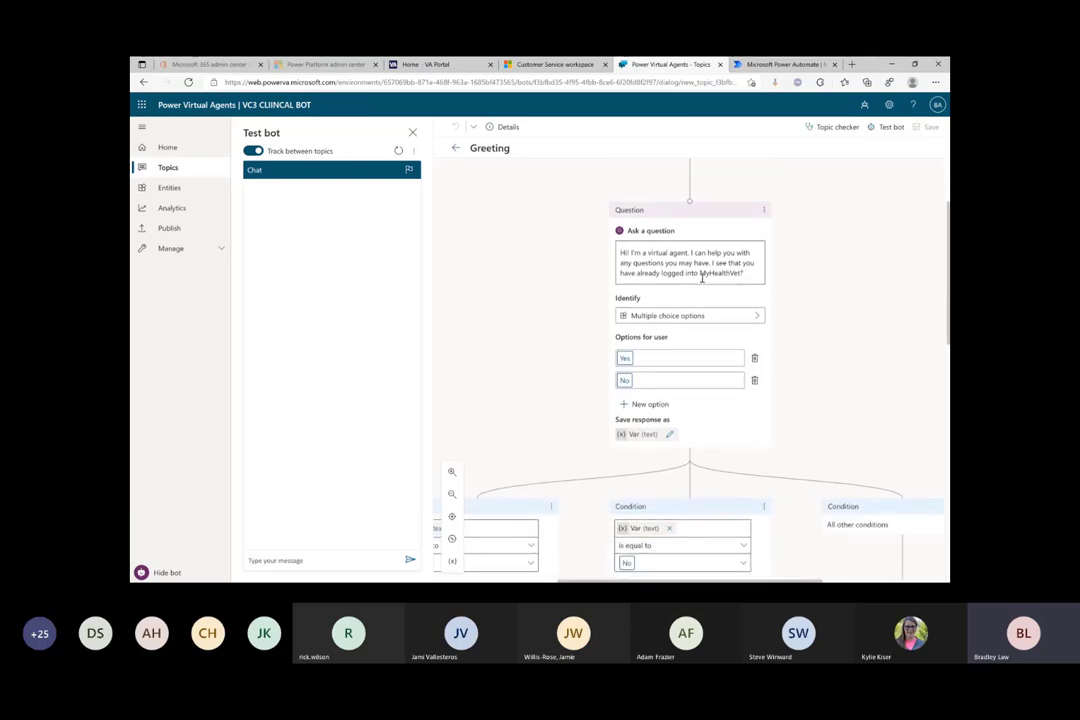
pyautogui.moveTo(755, 275); pyautogui.dragTo(633, 254)
pyautogui.click(633, 254)
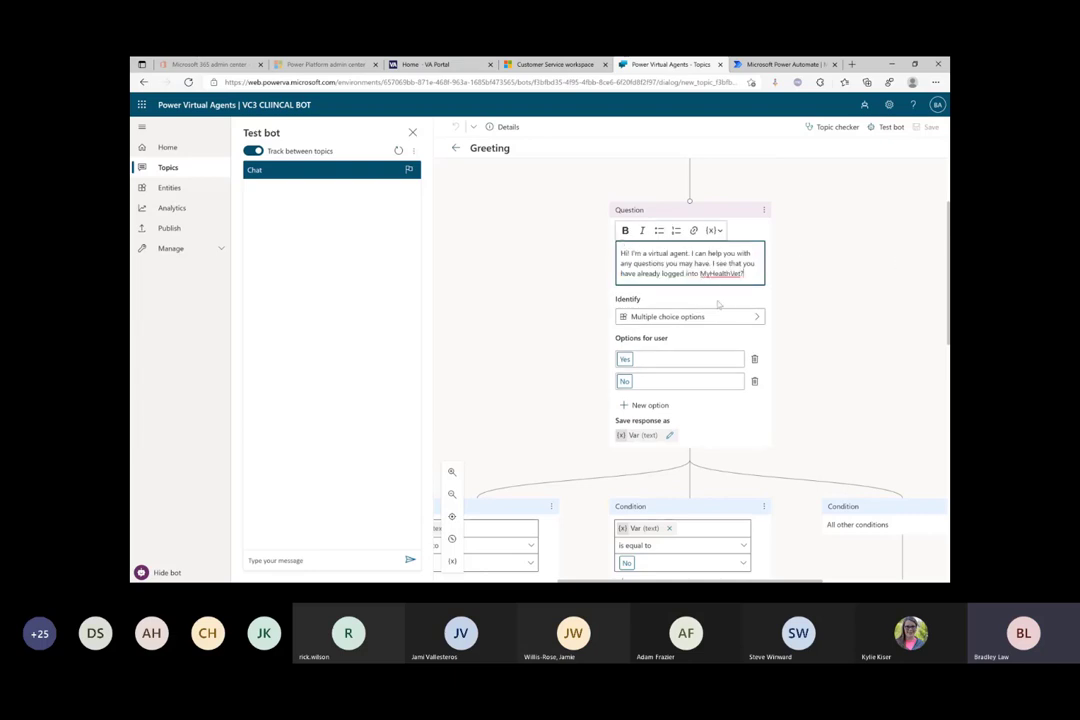
pyautogui.click(757, 316)
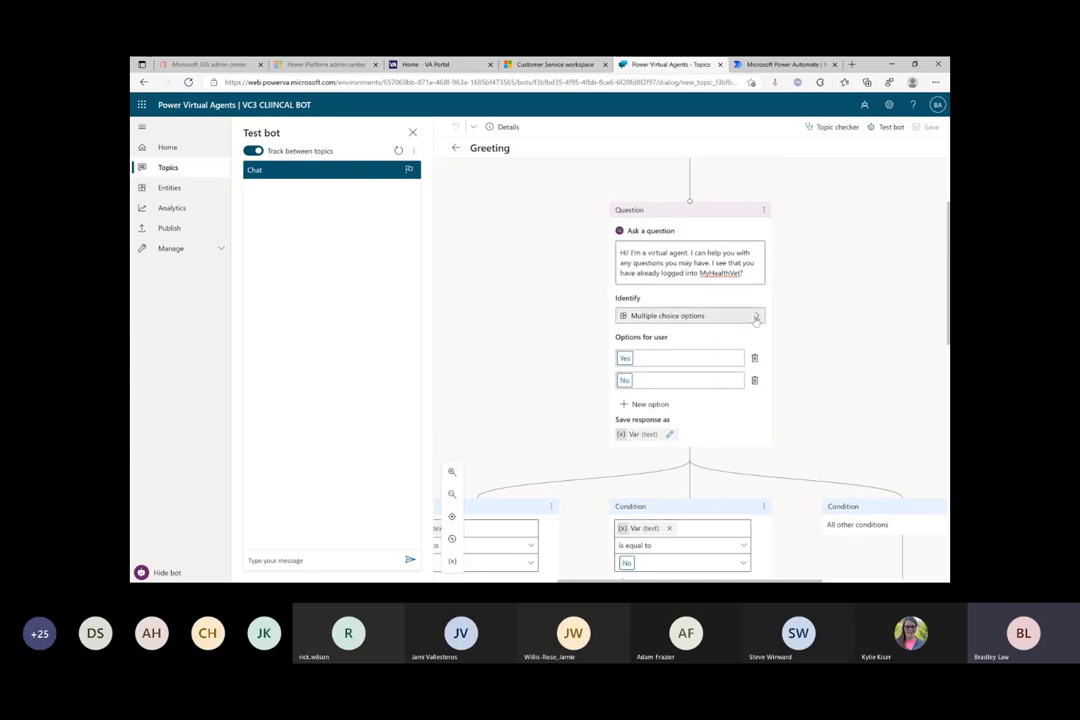
pyautogui.click(668, 352)
pyautogui.scroll(-3, 680, 373)
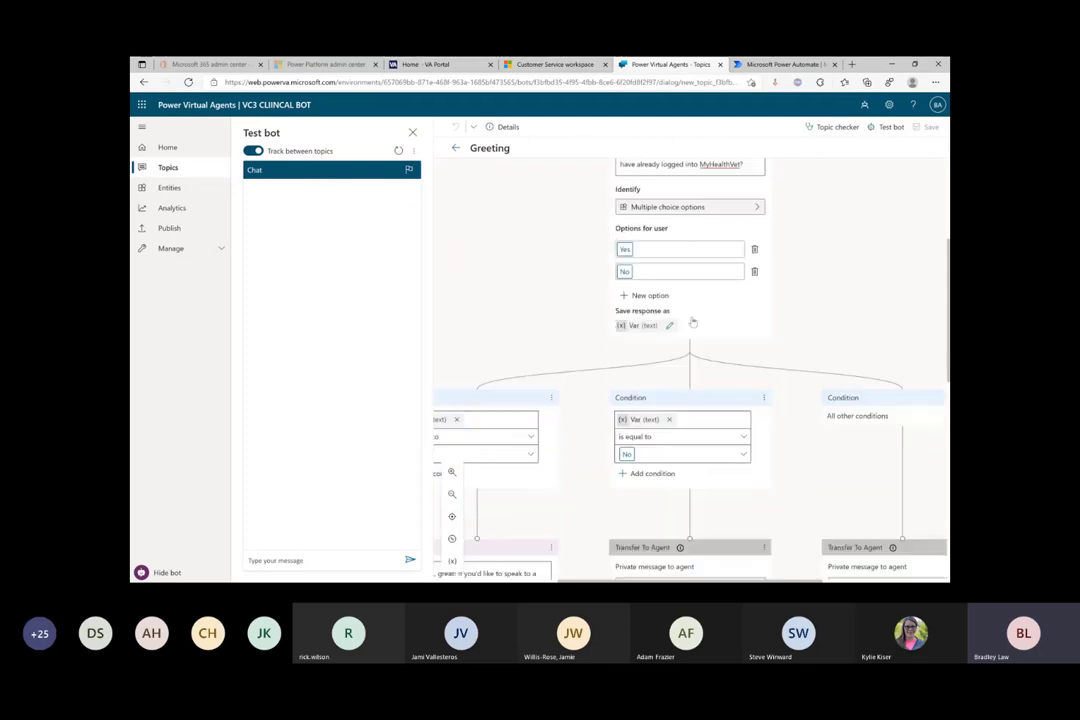
# Examine the Greeting flow's condition branches, agent transfers, follow-up question and redirect, and return to the topic list
pyautogui.moveTo(574, 583); pyautogui.dragTo(525, 587)
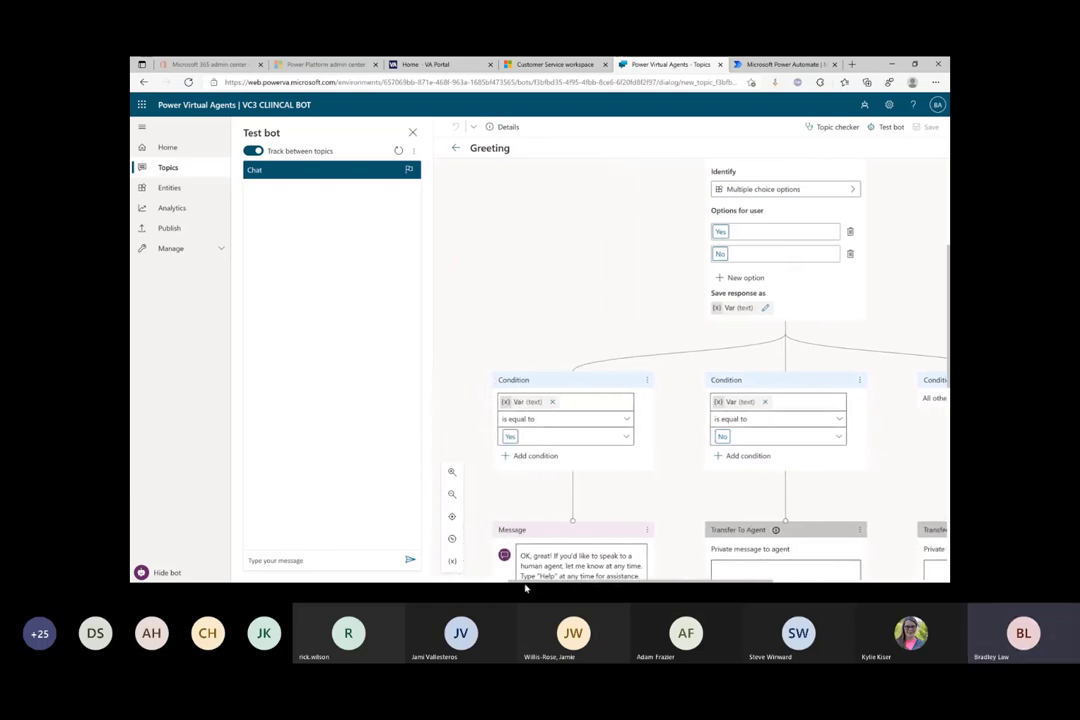
pyautogui.click(452, 494)
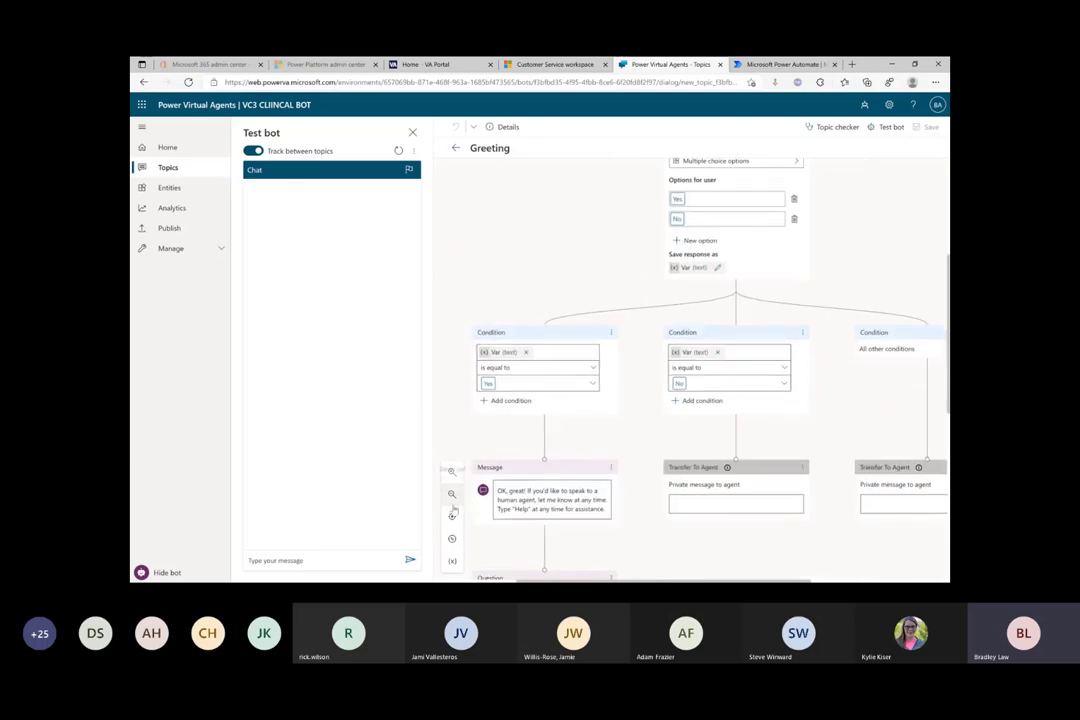
pyautogui.moveTo(587, 584); pyautogui.dragTo(630, 583)
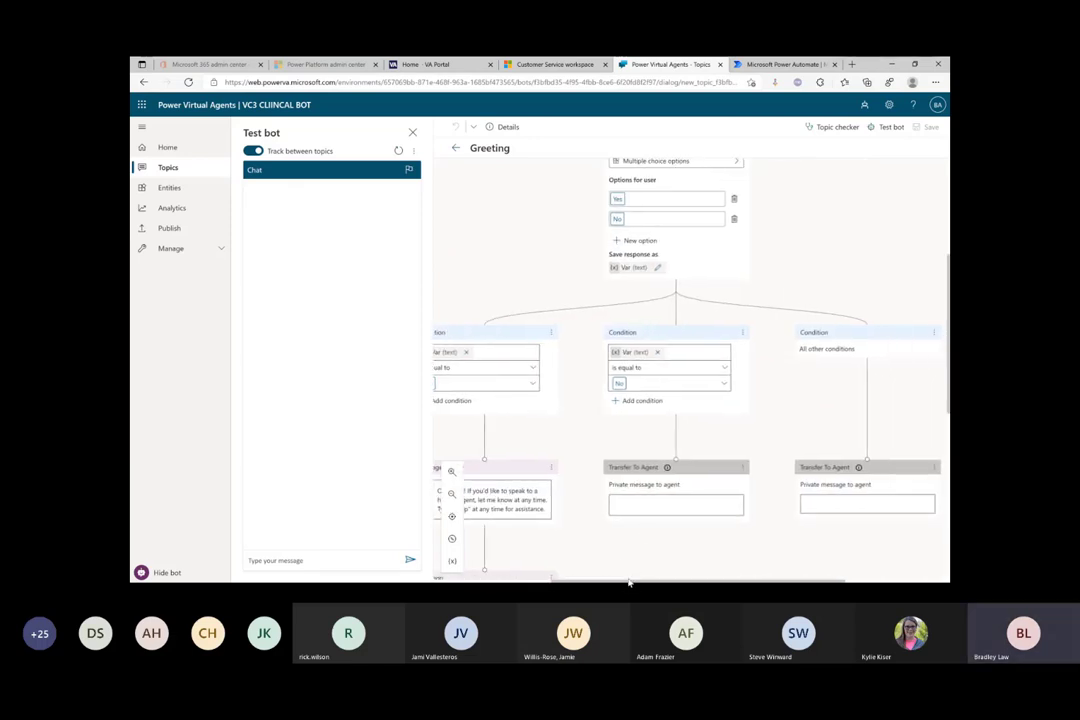
pyautogui.moveTo(630, 583); pyautogui.dragTo(511, 547)
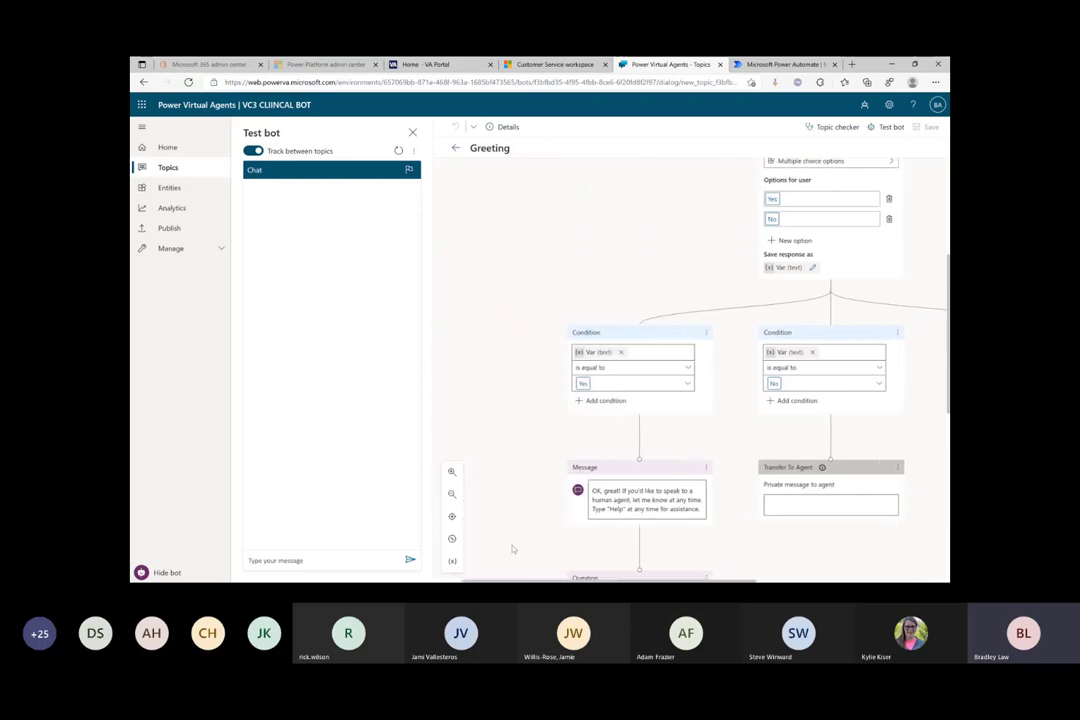
pyautogui.scroll(-3, 676, 404)
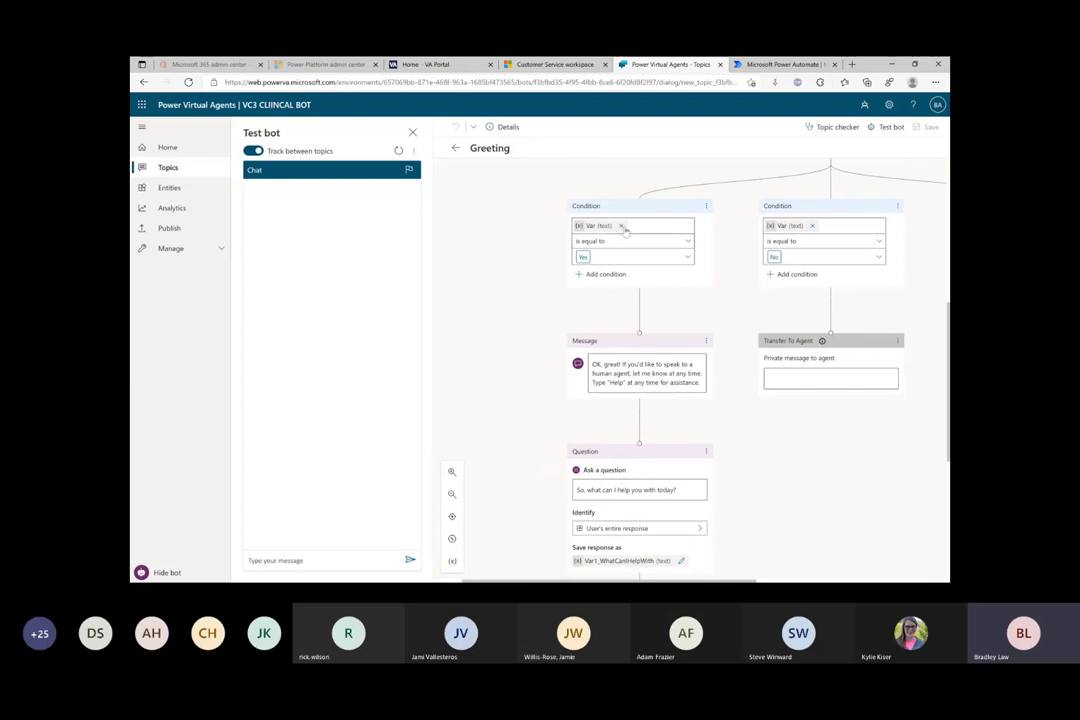
pyautogui.scroll(-4, 698, 346)
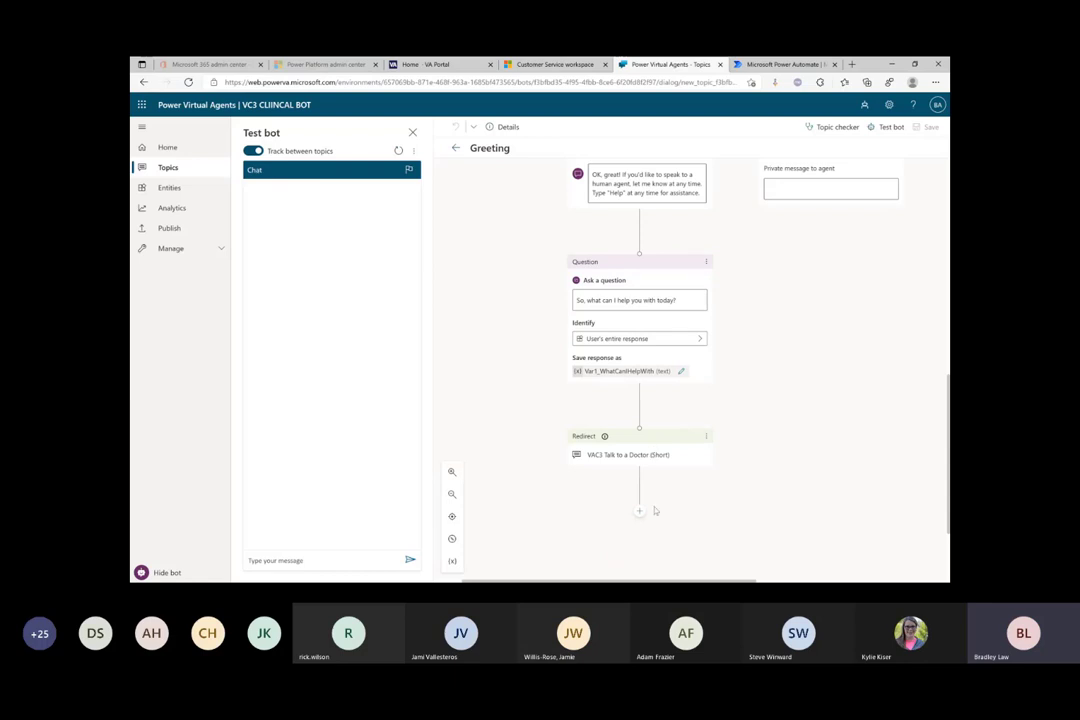
pyautogui.scroll(1, 760, 392)
pyautogui.scroll(2, 760, 392)
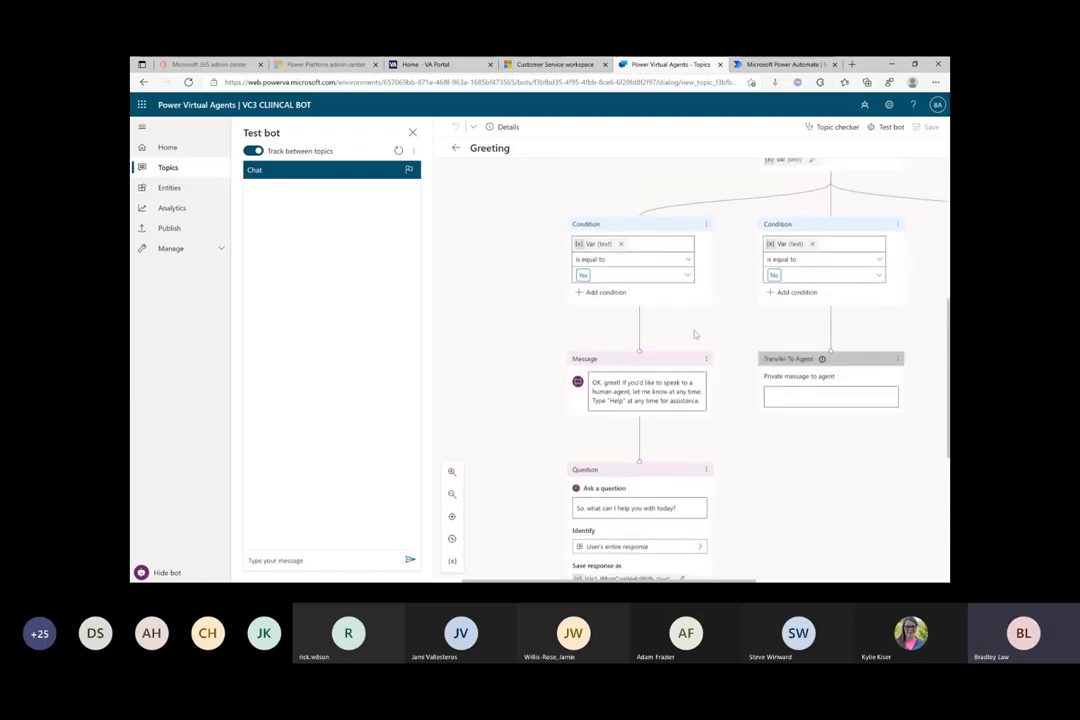
pyautogui.click(455, 147)
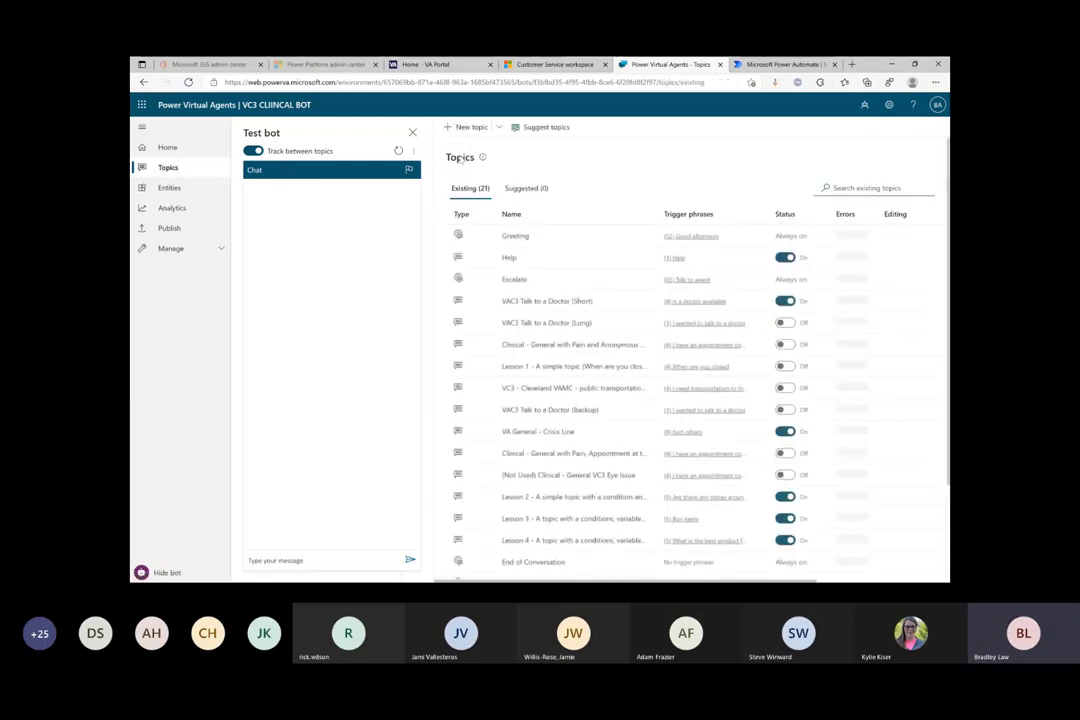
# Open the Greeting topic's setup and authoring canvas, and test the bot by sending "hello" and answering Yes
pyautogui.click(527, 236)
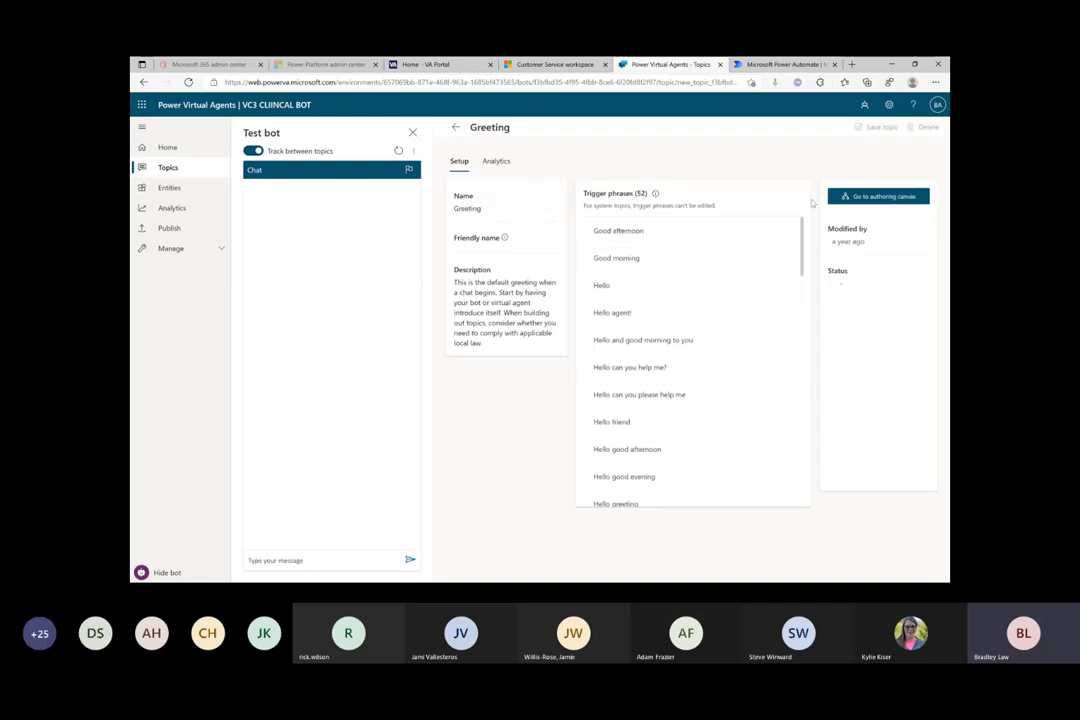
pyautogui.click(862, 199)
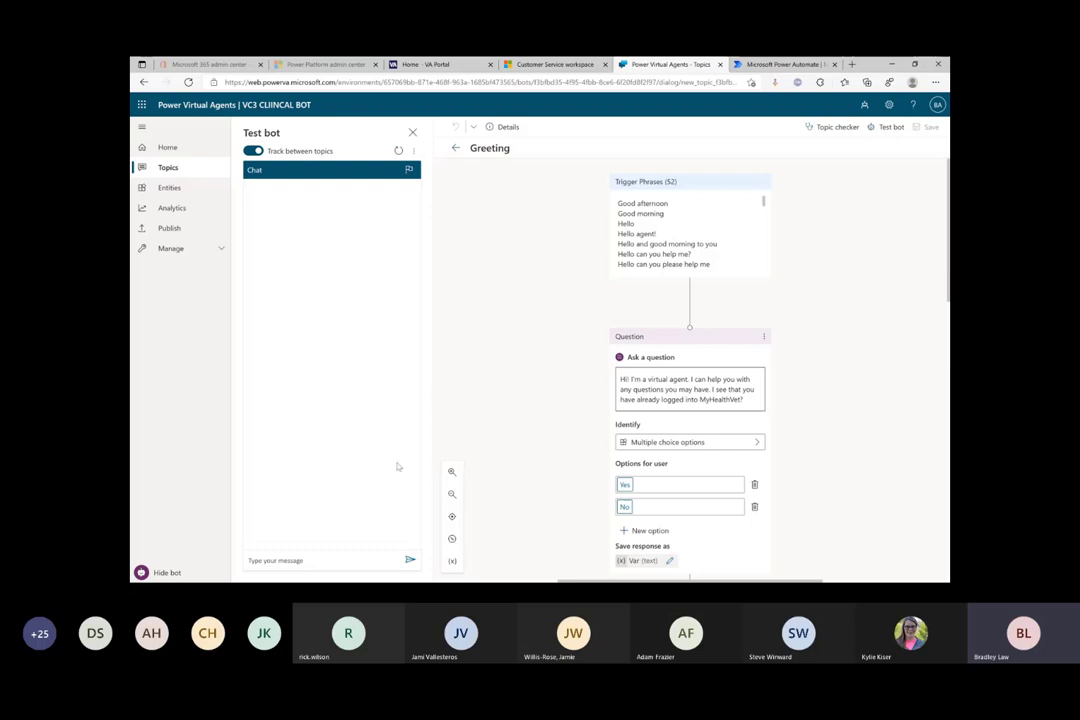
pyautogui.click(299, 558)
pyautogui.write('hello')
pyautogui.press('Return')
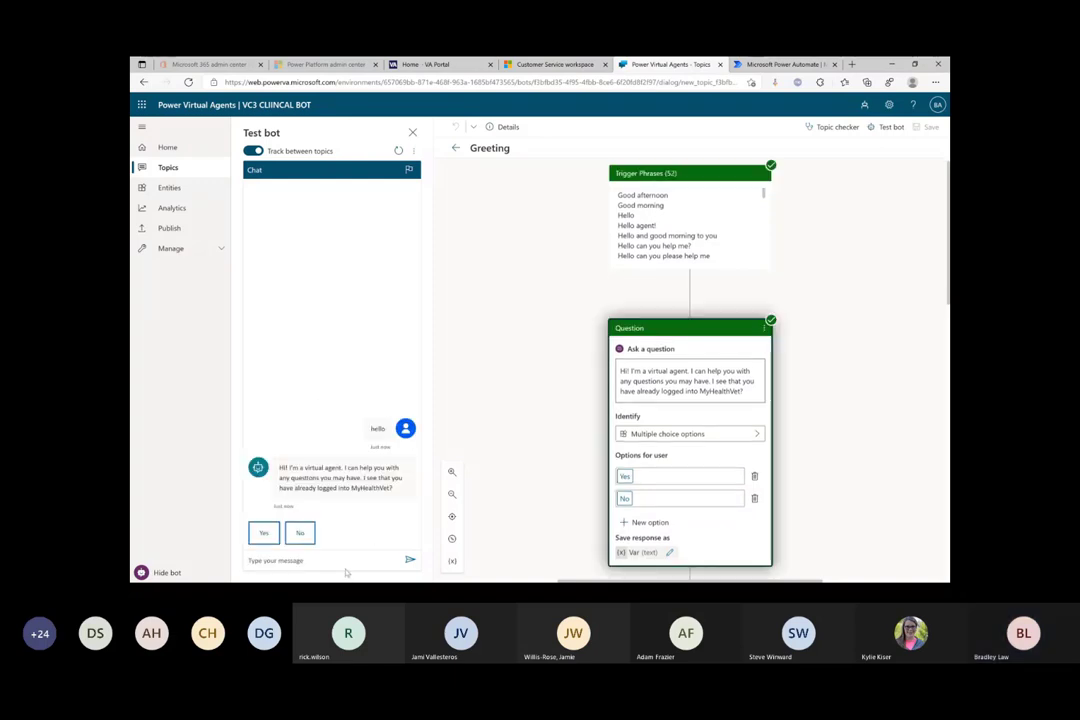
pyautogui.click(263, 532)
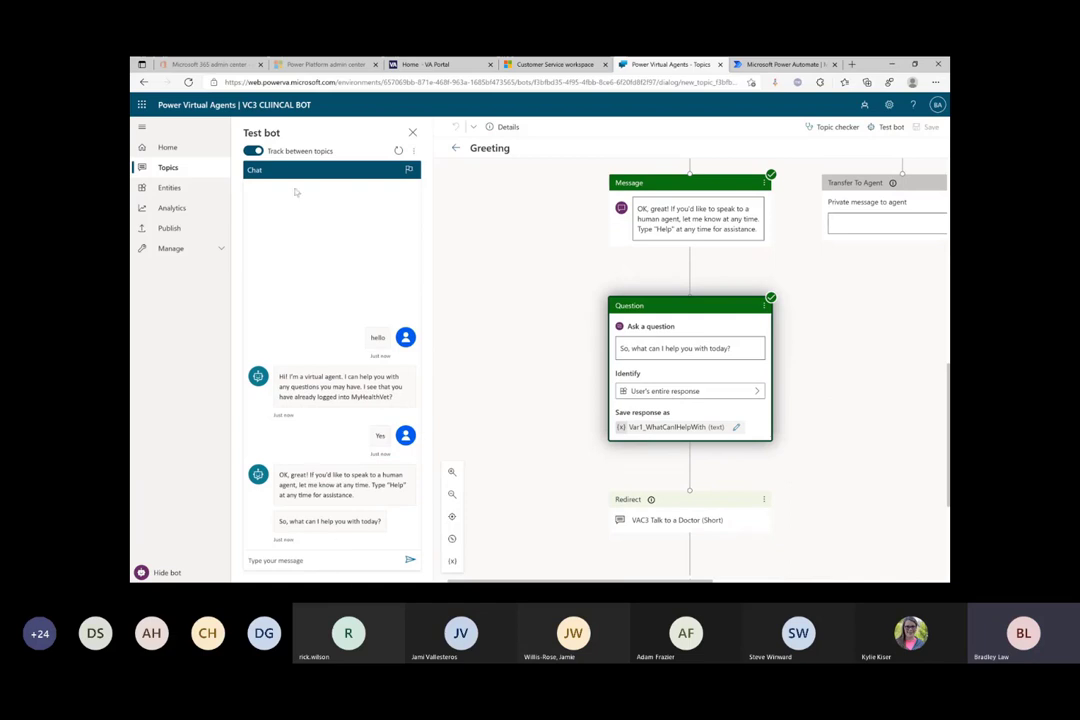
# Check the note on the Redirect node and send "appointment" as the reply in the test chat
pyautogui.moveTo(651, 502)
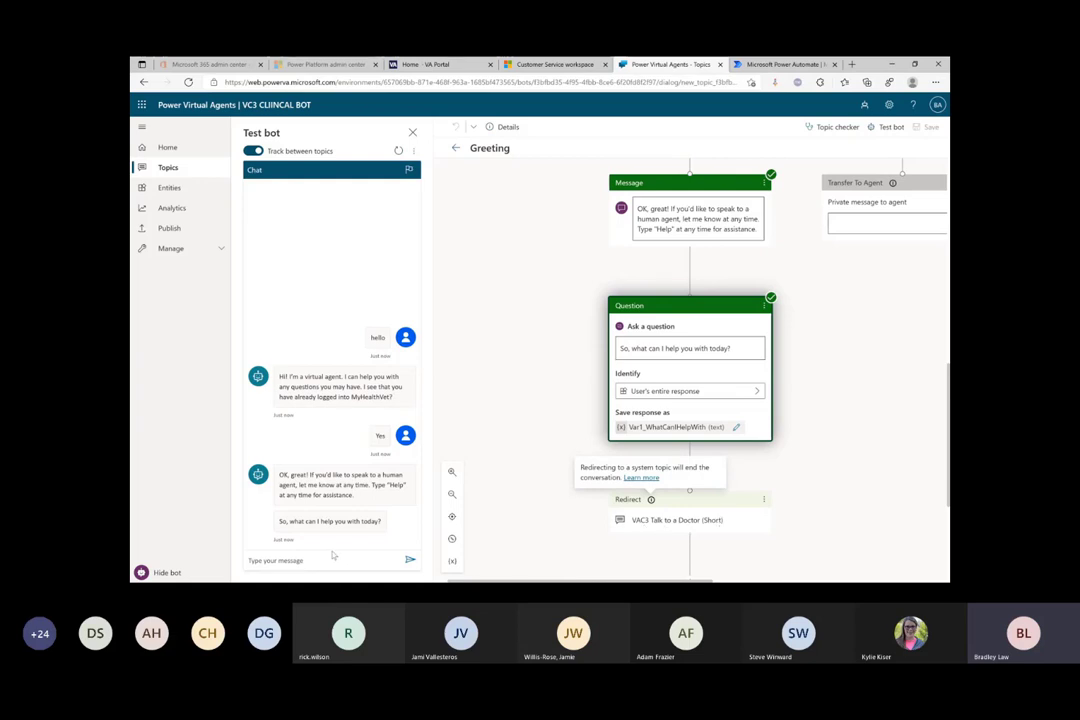
pyautogui.write('app')
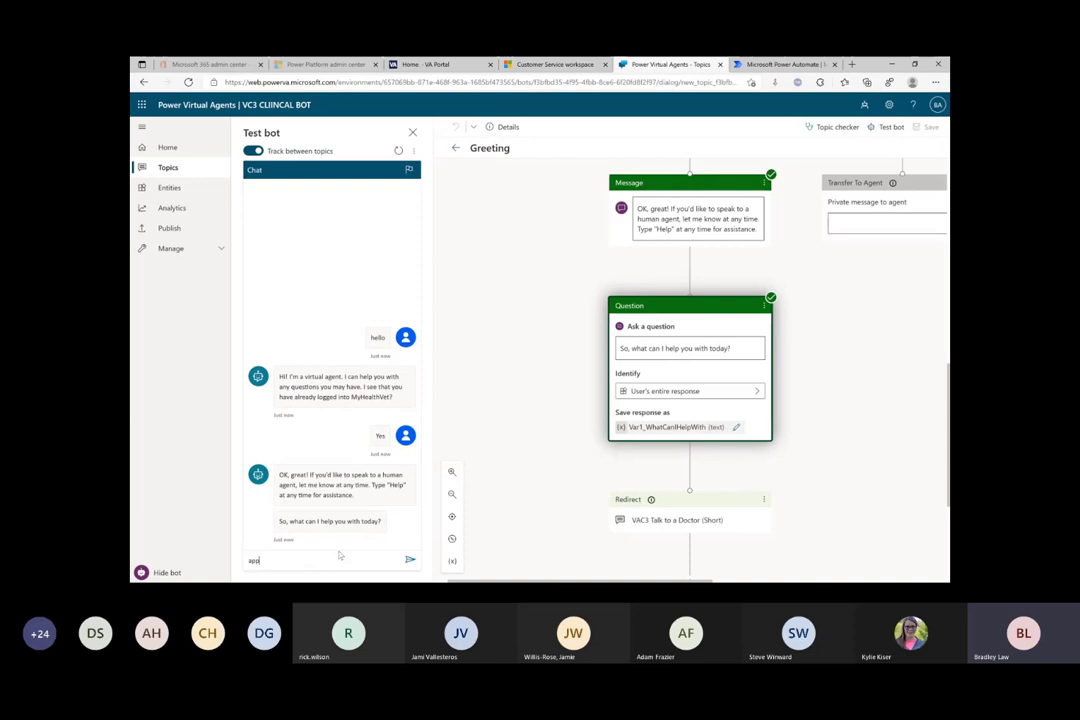
pyautogui.write('ointment')
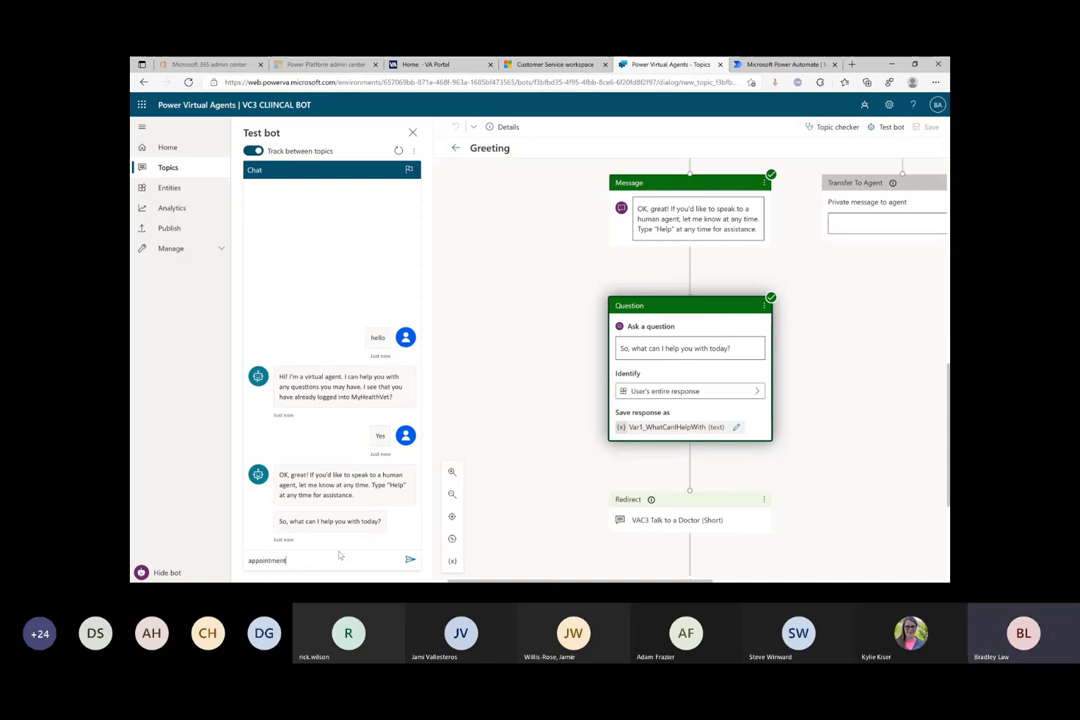
pyautogui.press('Return')
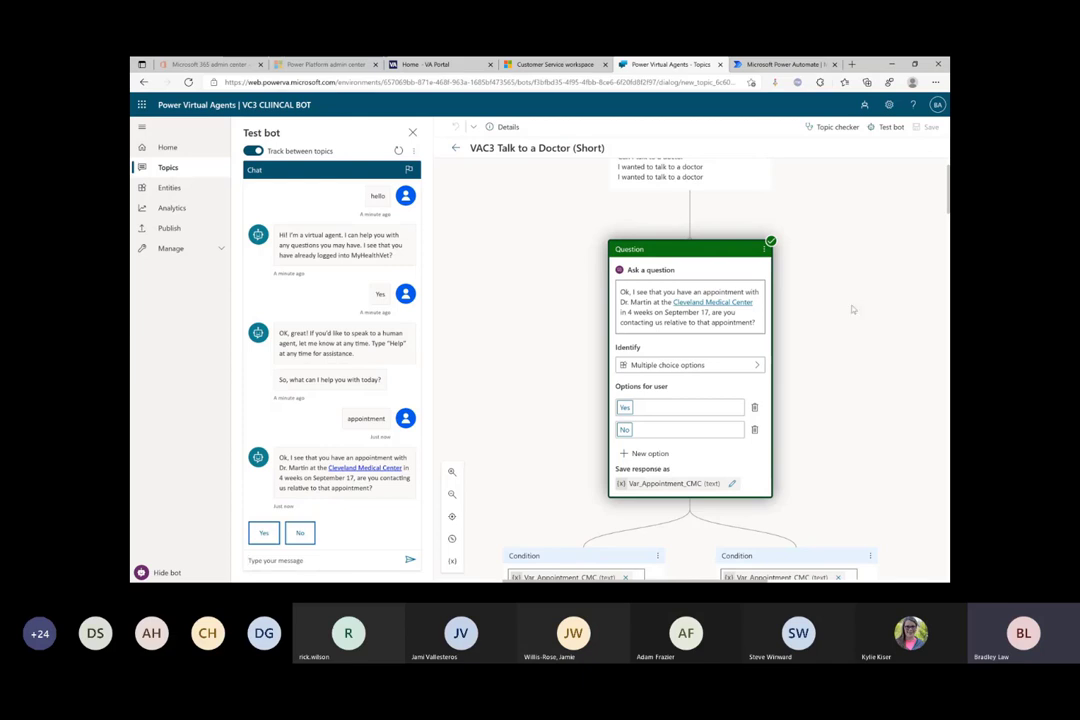
# Examine the VAC3 Talk to a Doctor (Short) flow from its trigger phrases through the questions and conditions to the agent transfer's private message
pyautogui.scroll(-5, 852, 310)
pyautogui.scroll(-2, 852, 310)
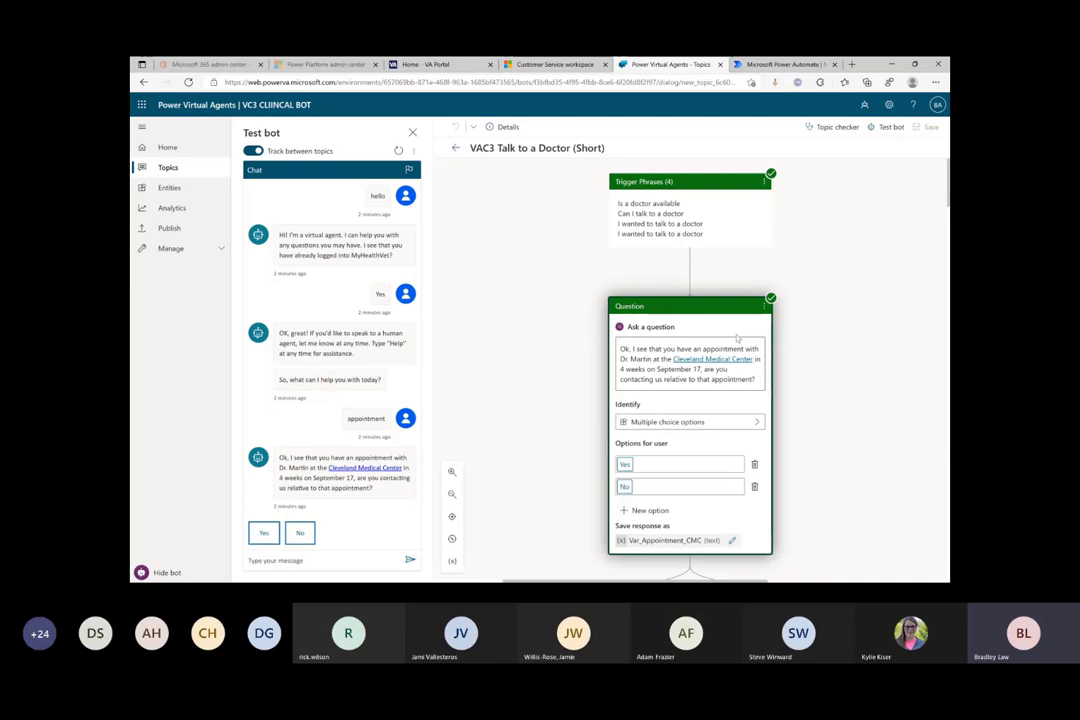
pyautogui.scroll(-5, 726, 373)
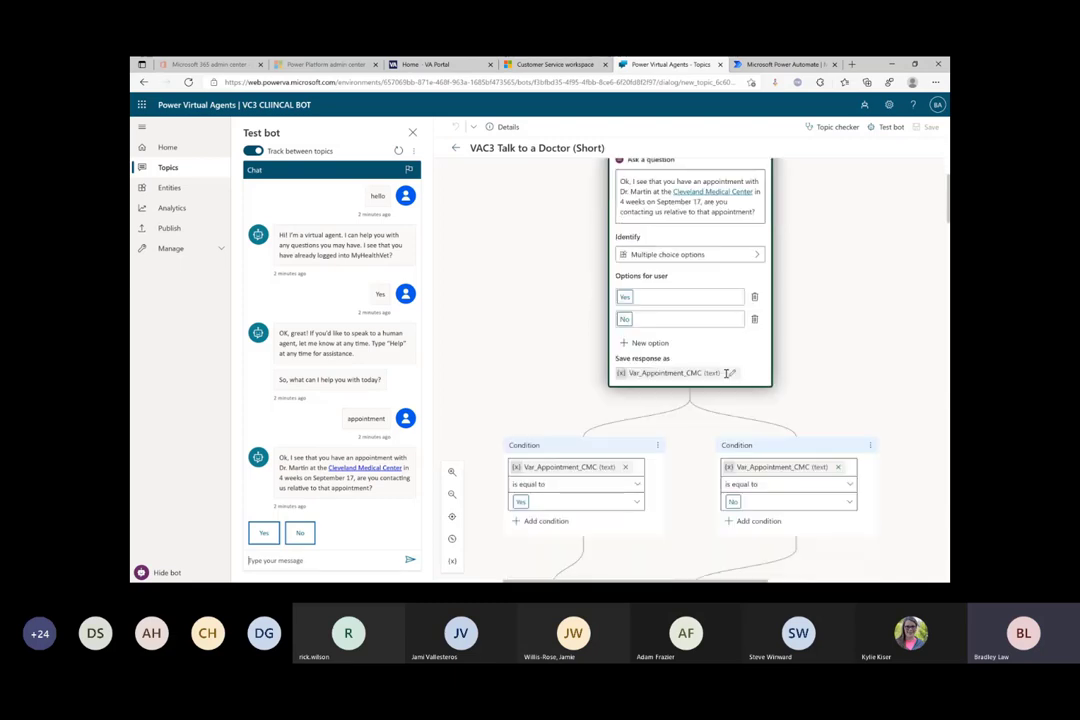
pyautogui.scroll(-10, 726, 373)
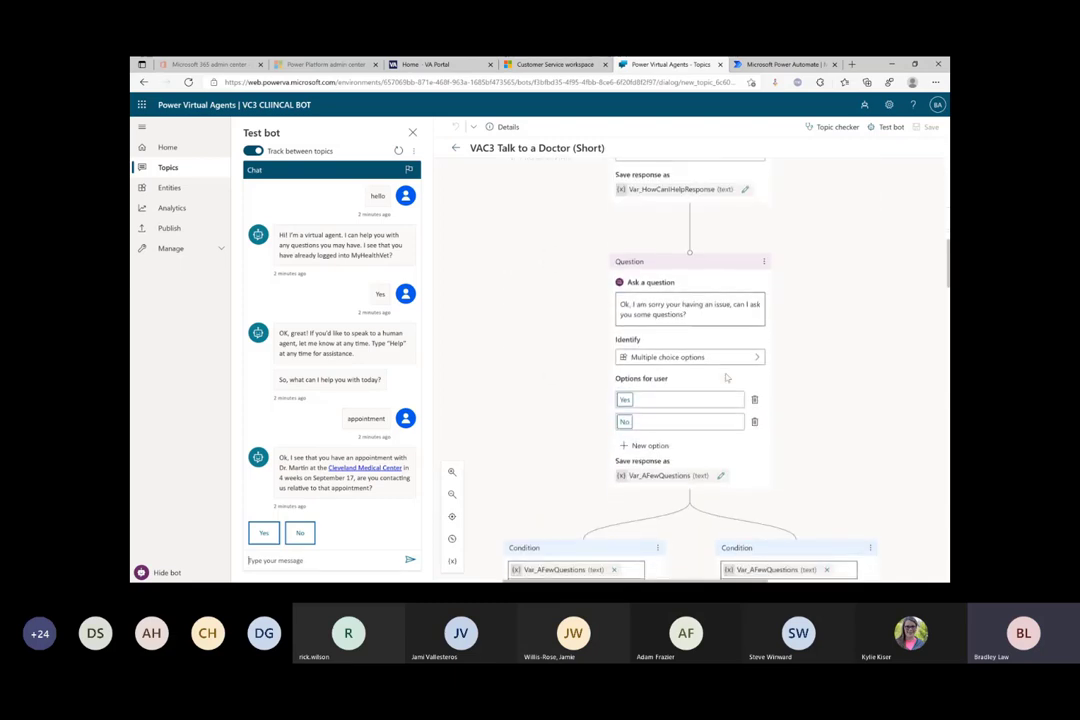
pyautogui.scroll(-10, 726, 375)
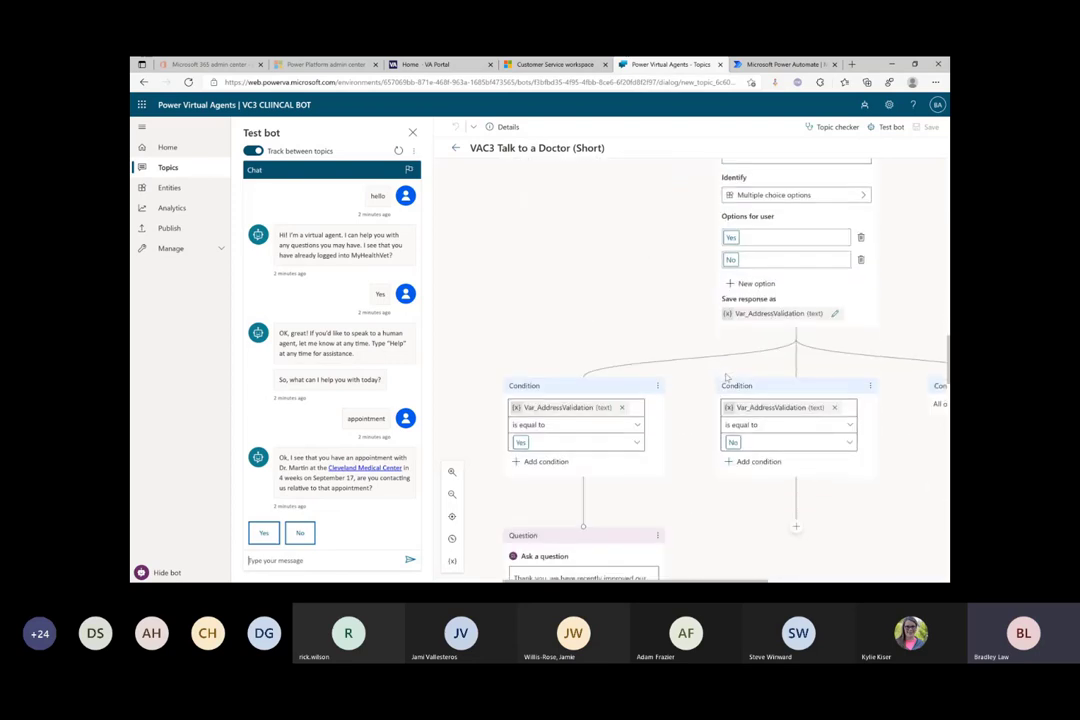
pyautogui.scroll(-10, 726, 377)
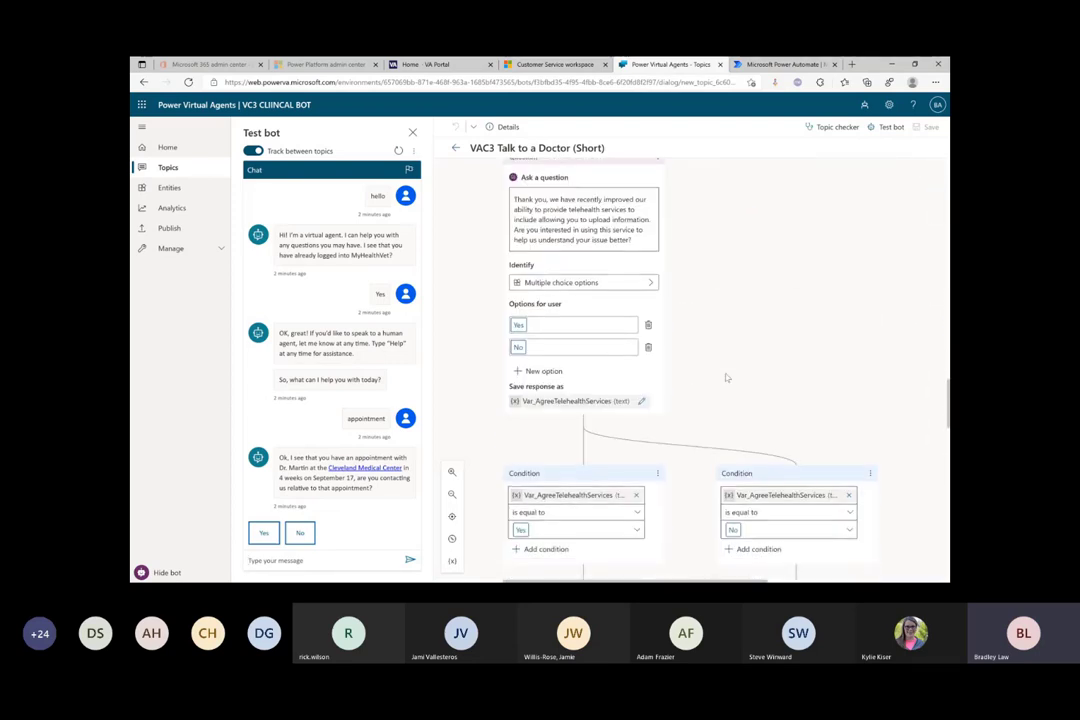
pyautogui.scroll(-5, 727, 378)
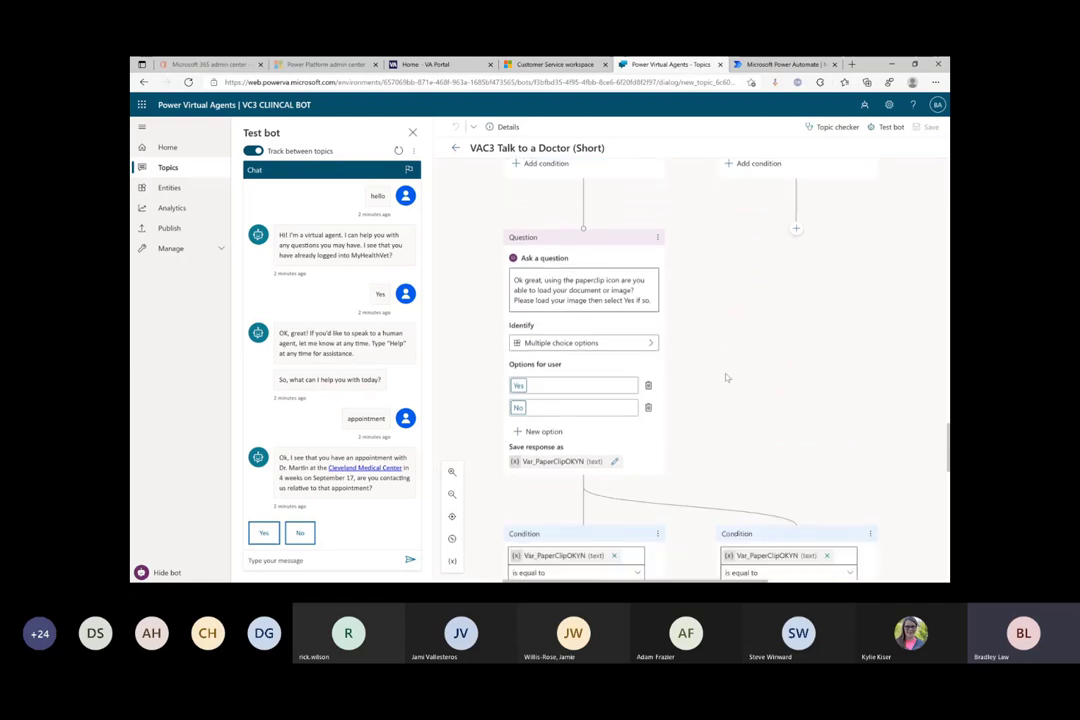
pyautogui.scroll(-10, 727, 378)
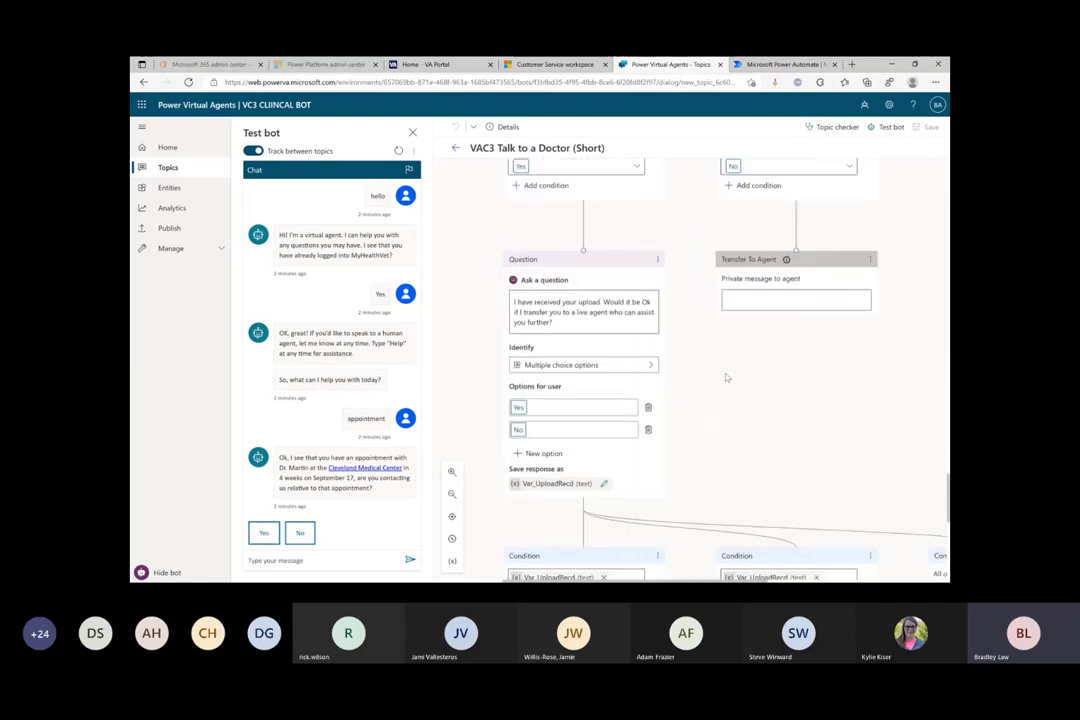
pyautogui.scroll(-8, 727, 378)
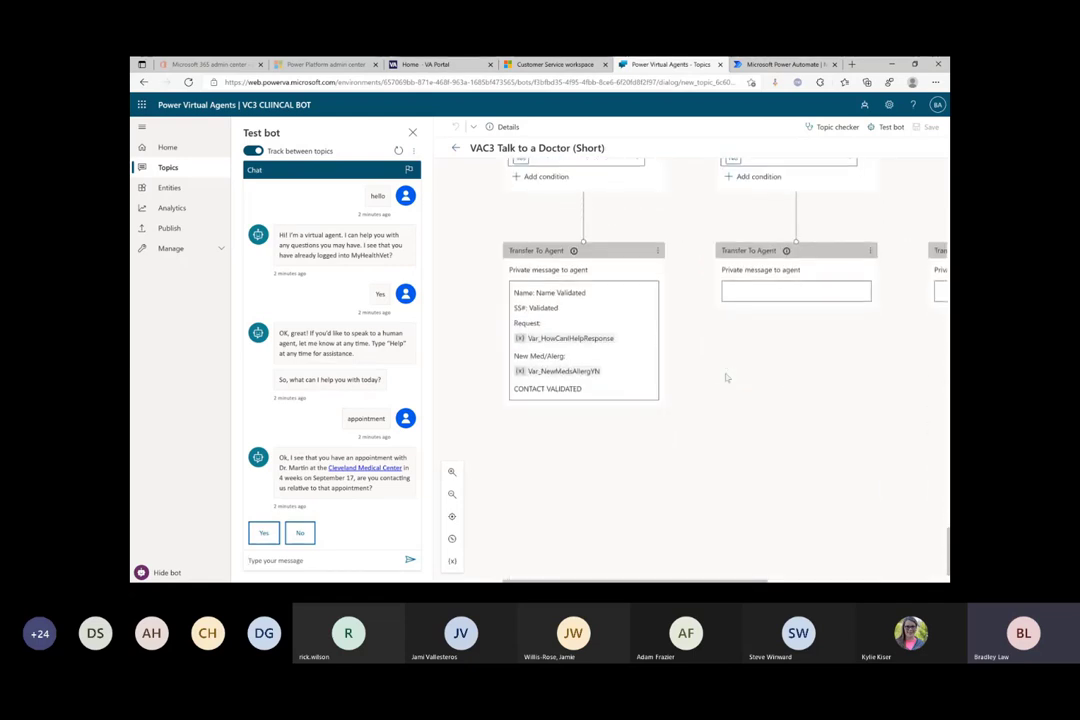
pyautogui.click(592, 322)
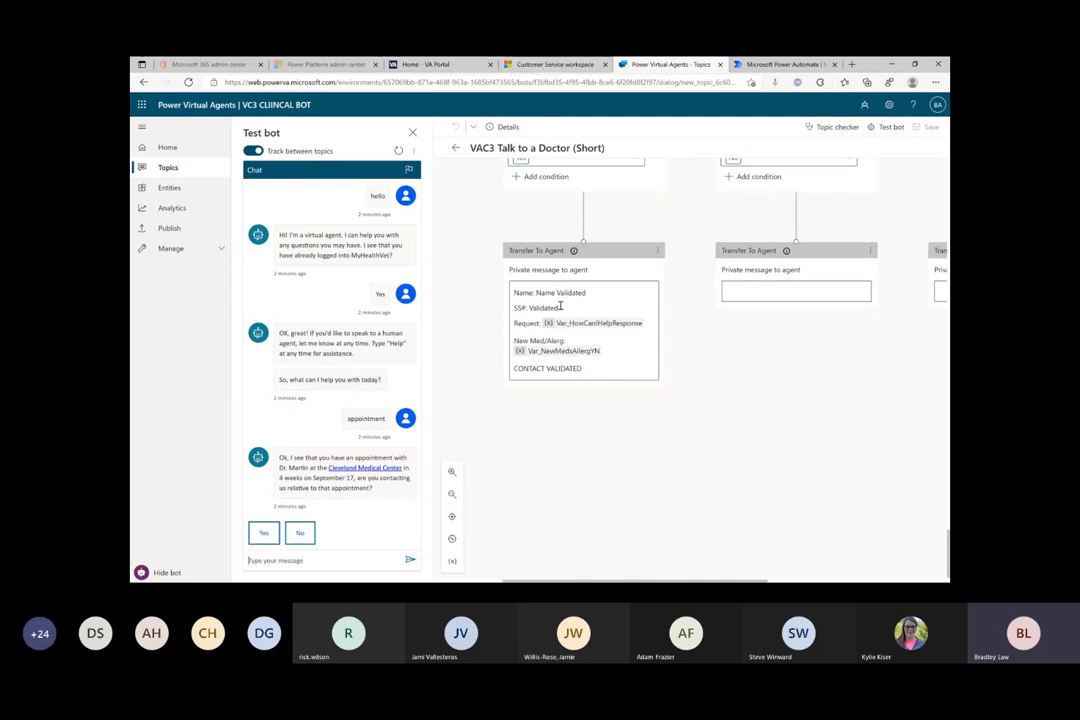
# Switch to the Customer Service workspace, highlight the bot's address-confirmation message in the visitor chat, and return to the topic in Power Virtual Agents
pyautogui.click(541, 66)
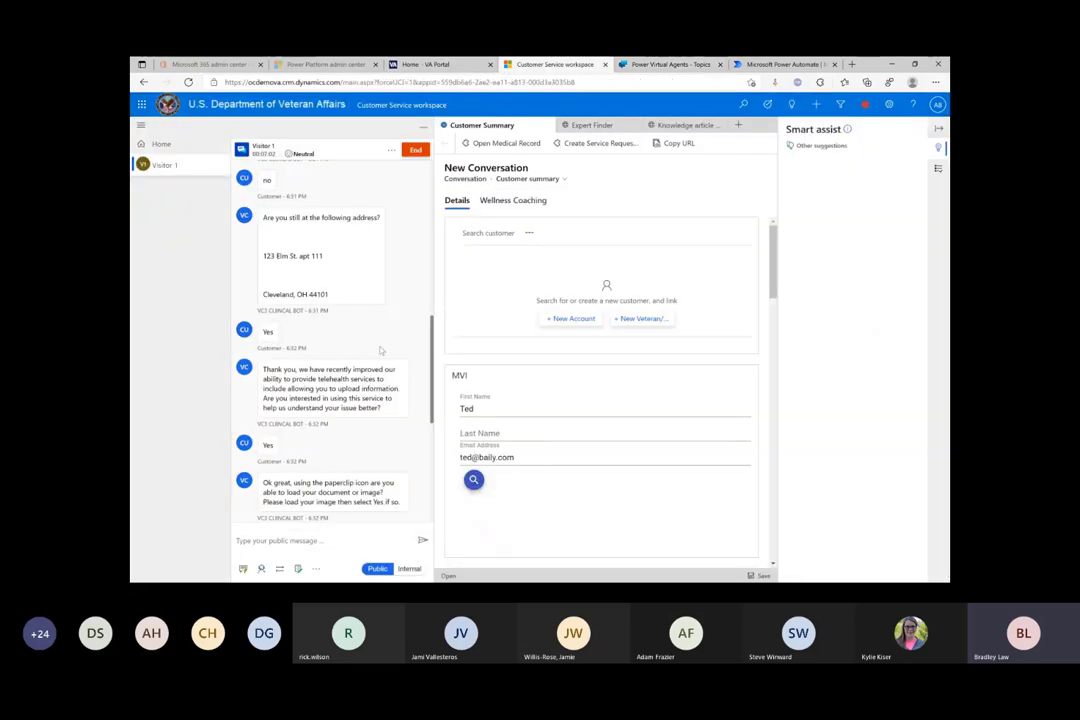
pyautogui.moveTo(261, 211); pyautogui.dragTo(340, 305)
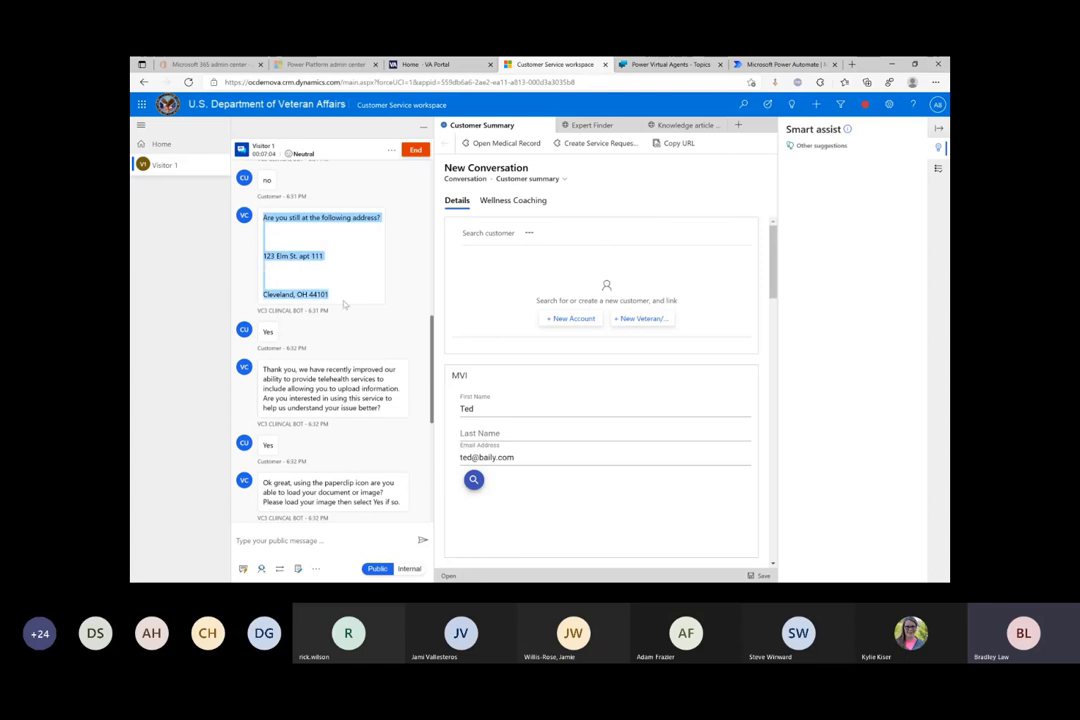
pyautogui.click(666, 64)
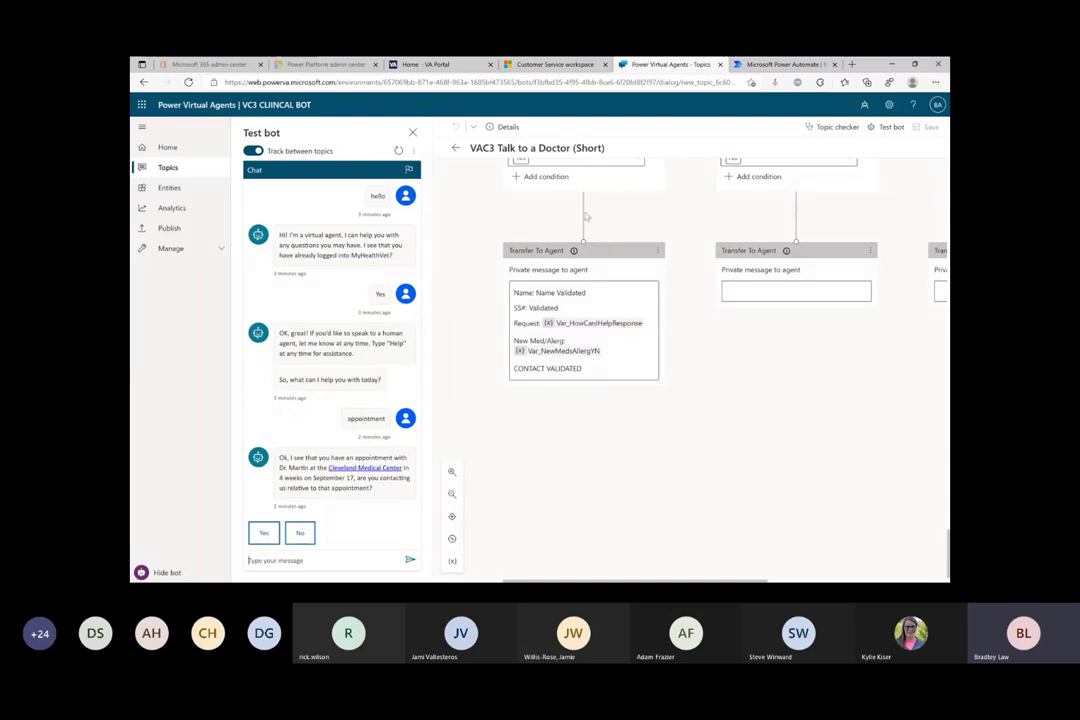
# Insert an action calling the IRIS PVA Topic Inquiry - General II flow below the Var_UploadRecd No condition, and open the flow's details
pyautogui.scroll(5, 576, 293)
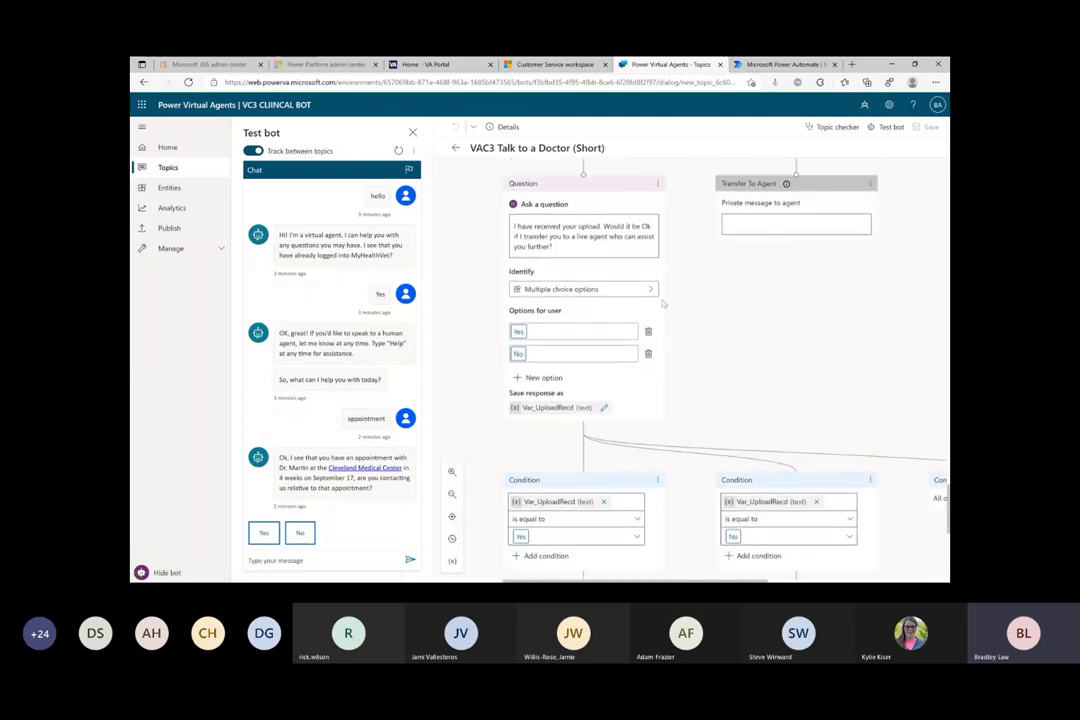
pyautogui.scroll(-8, 749, 298)
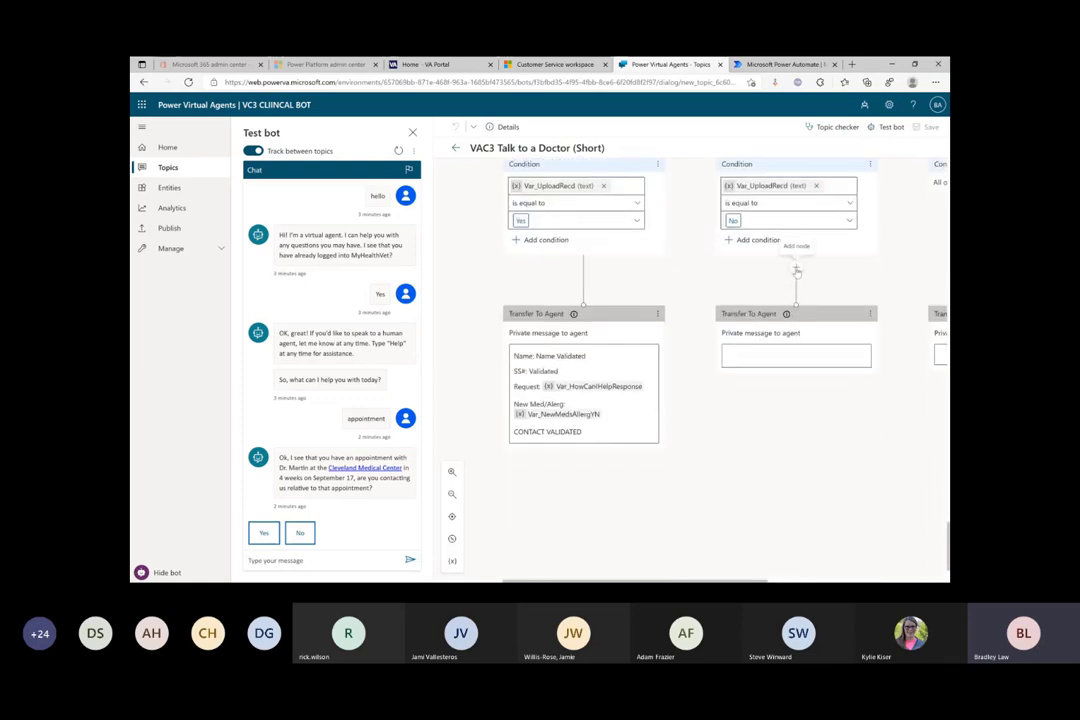
pyautogui.click(797, 270)
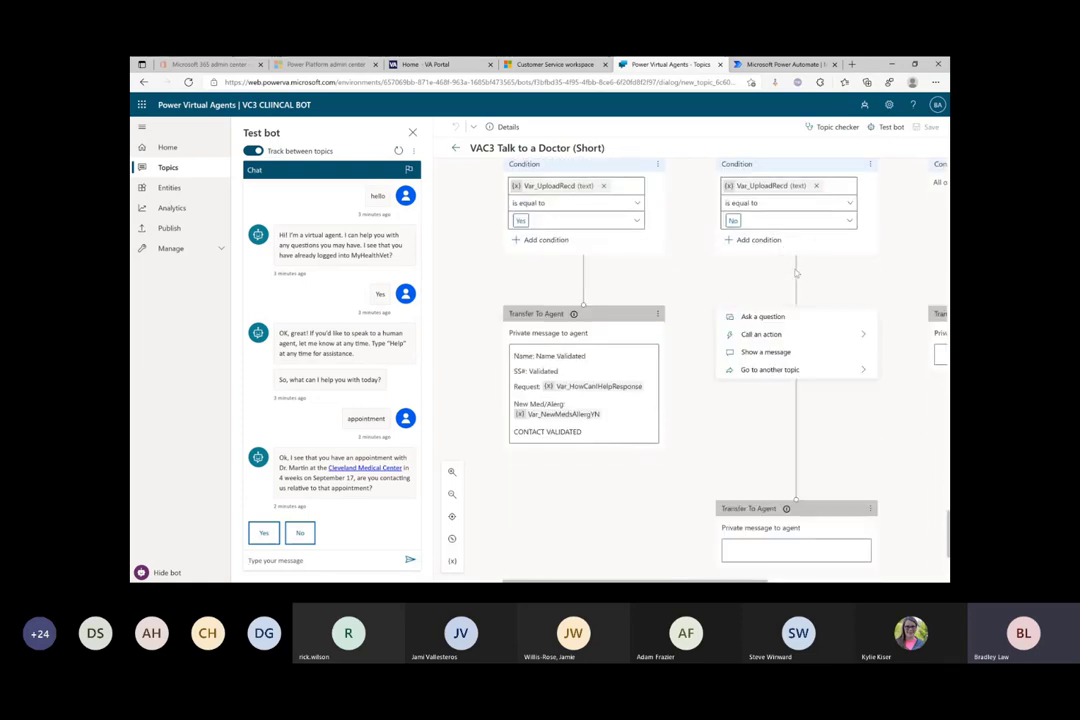
pyautogui.click(810, 343)
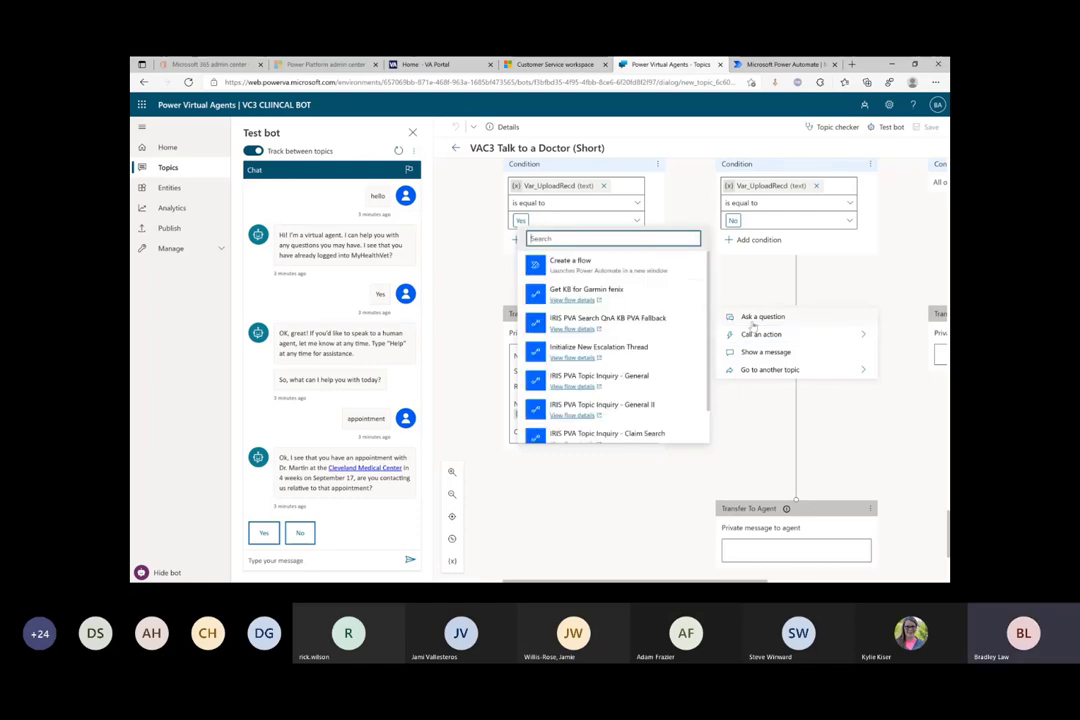
pyautogui.scroll(-1, 656, 330)
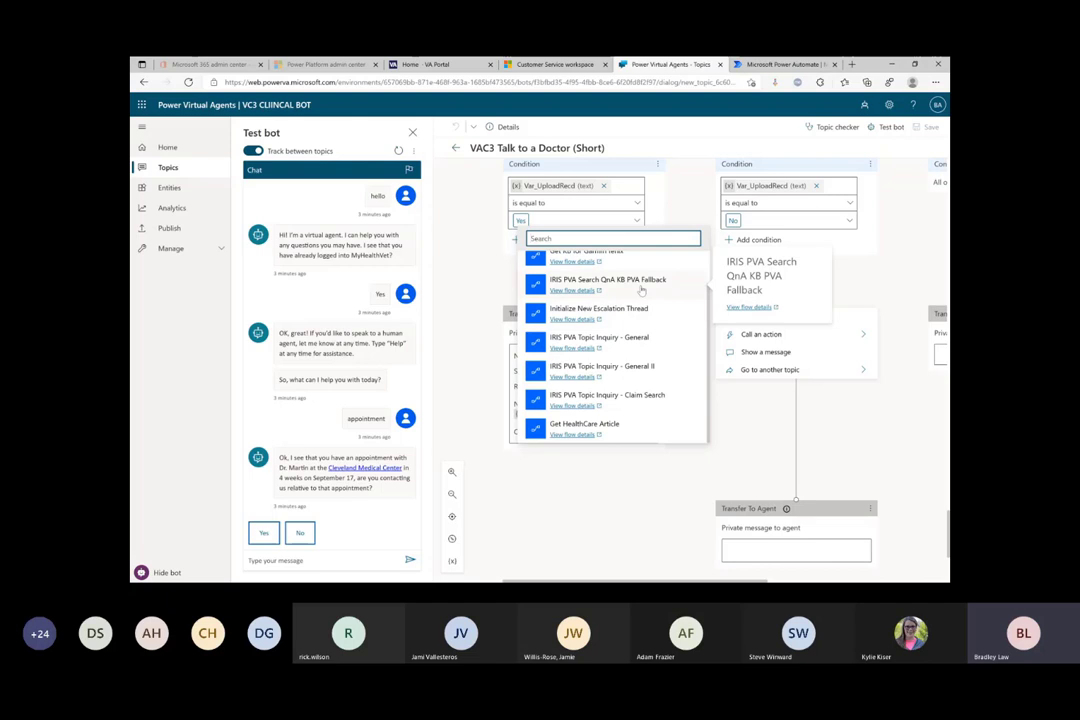
pyautogui.scroll(2, 641, 290)
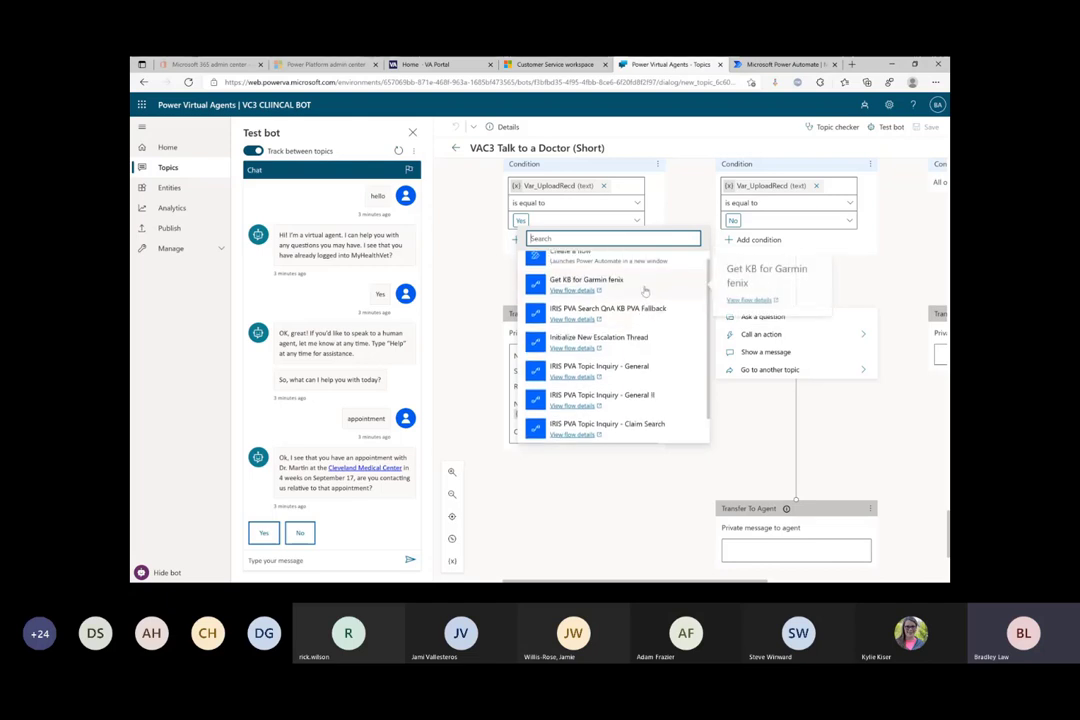
pyautogui.scroll(-3, 653, 296)
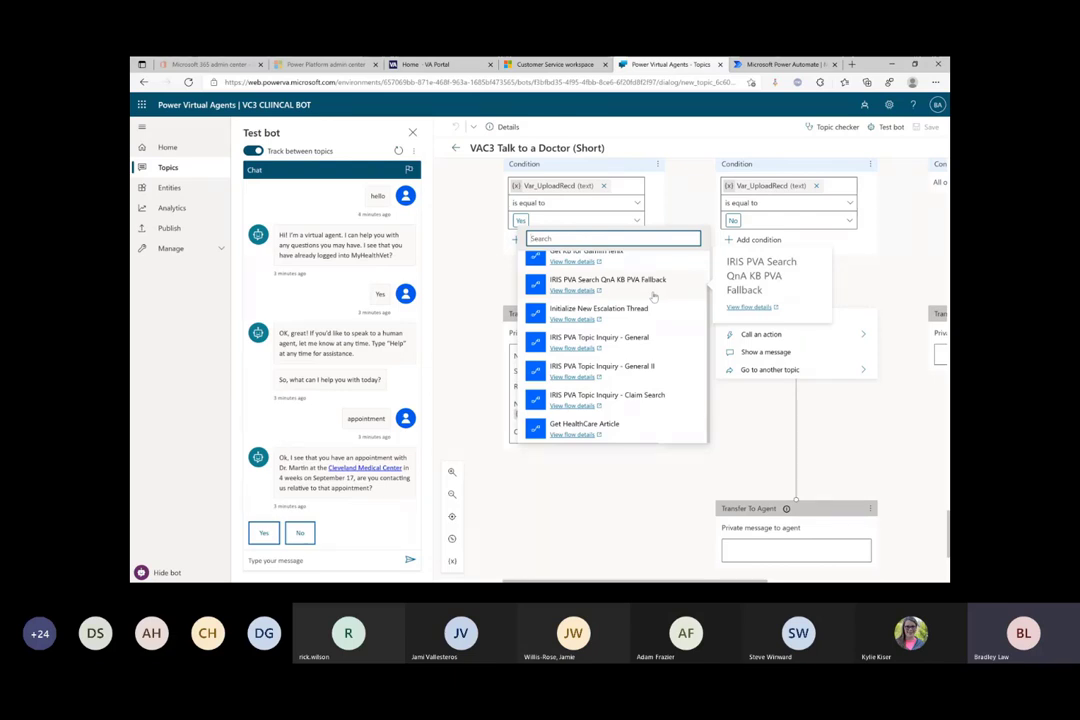
pyautogui.click(565, 381)
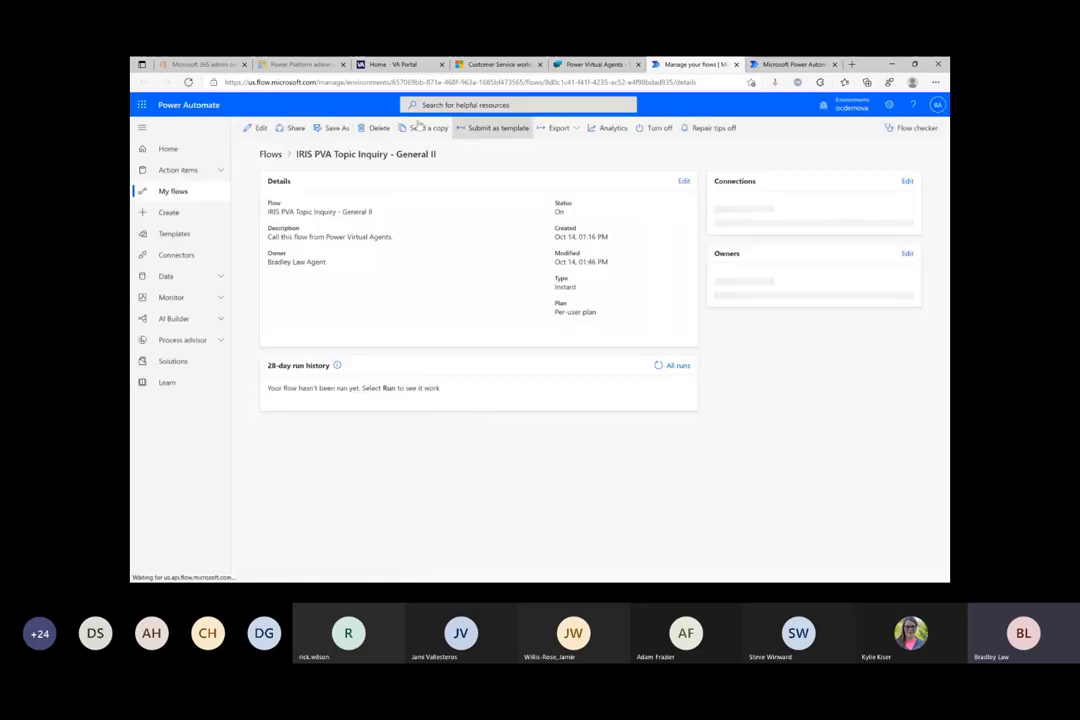
# Open the flow in Power Automate's editor to view its steps, and examine the inserted action's inputs and output in the topic
pyautogui.click(257, 128)
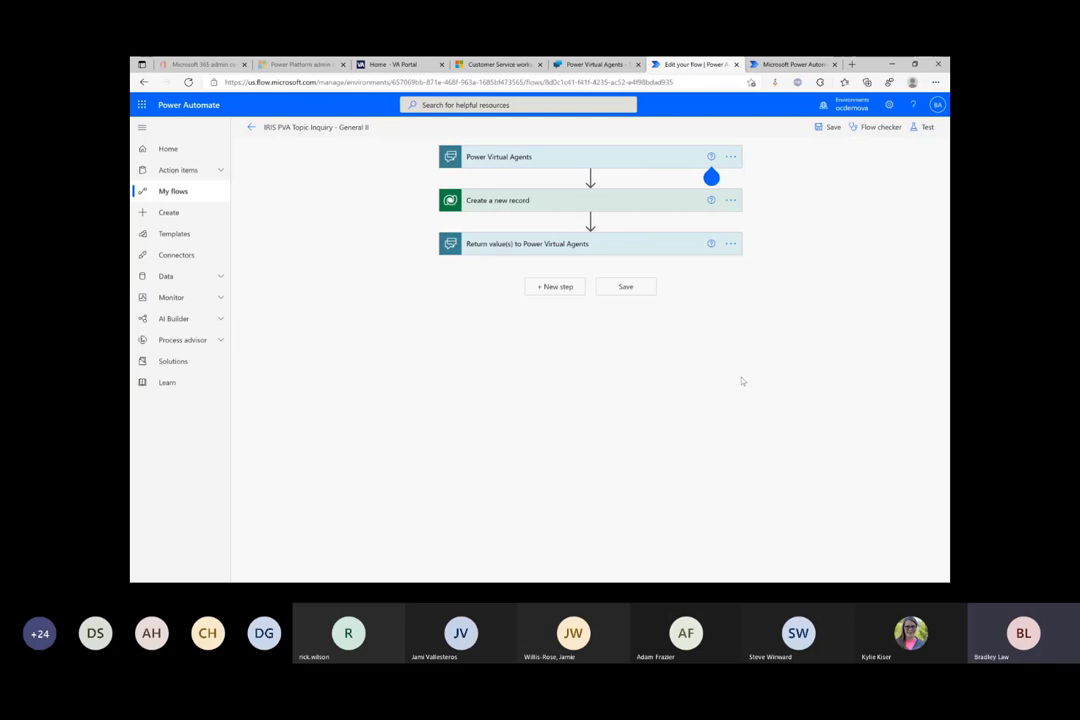
pyautogui.click(595, 64)
pyautogui.scroll(-10, 754, 308)
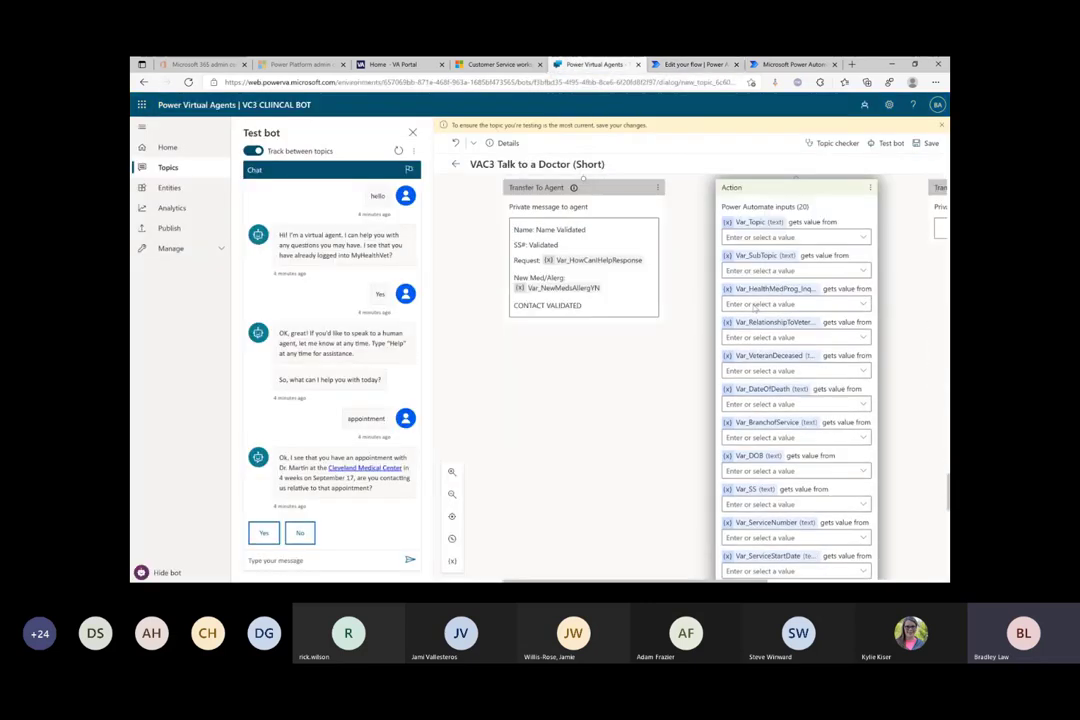
pyautogui.scroll(-5, 754, 306)
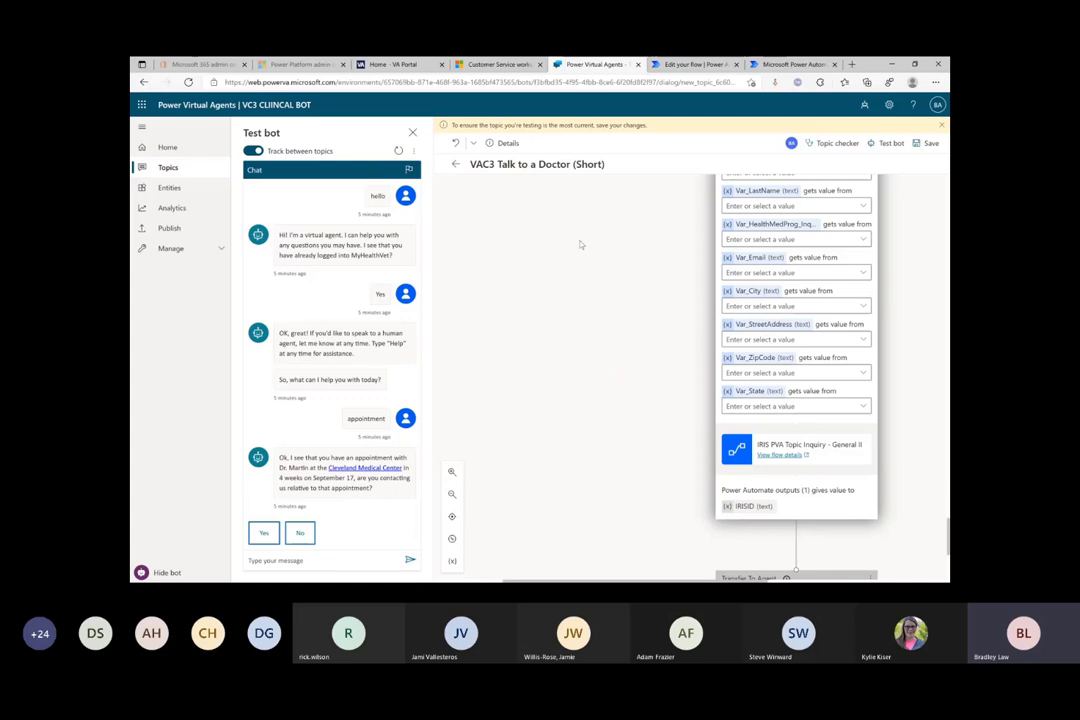
# Leave the topic without saving its changes and open the bot's publishing page
pyautogui.click(165, 228)
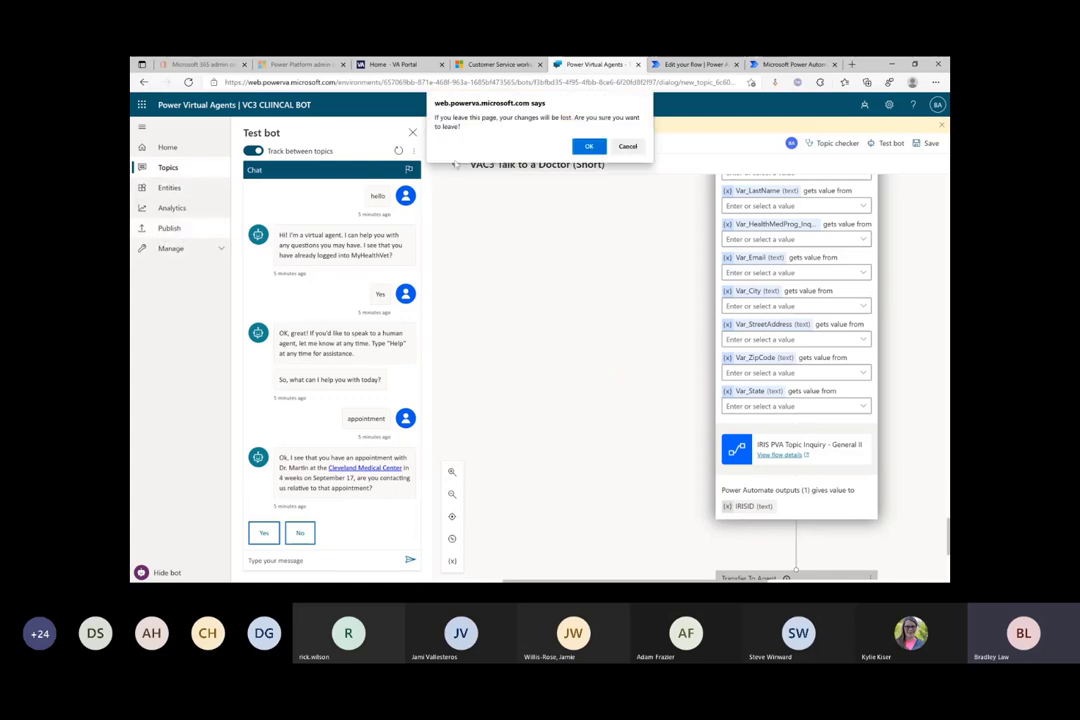
pyautogui.click(589, 146)
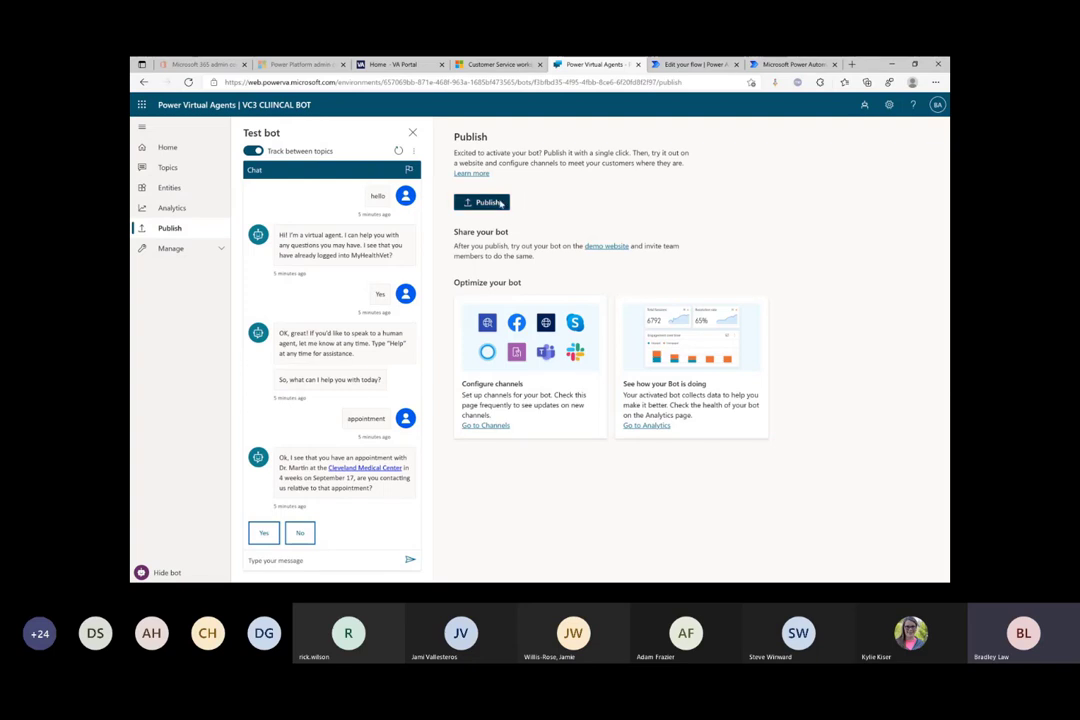
pyautogui.click(499, 203)
pyautogui.click(537, 353)
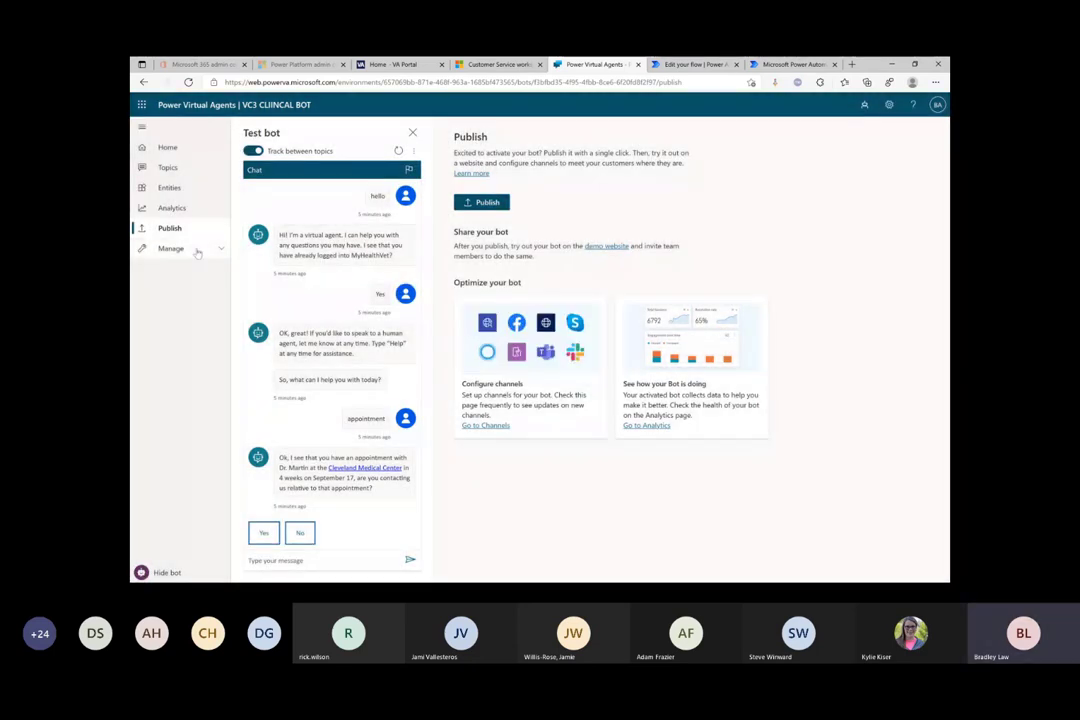
# Open the bot's channel configuration and examine the available channels
pyautogui.click(488, 426)
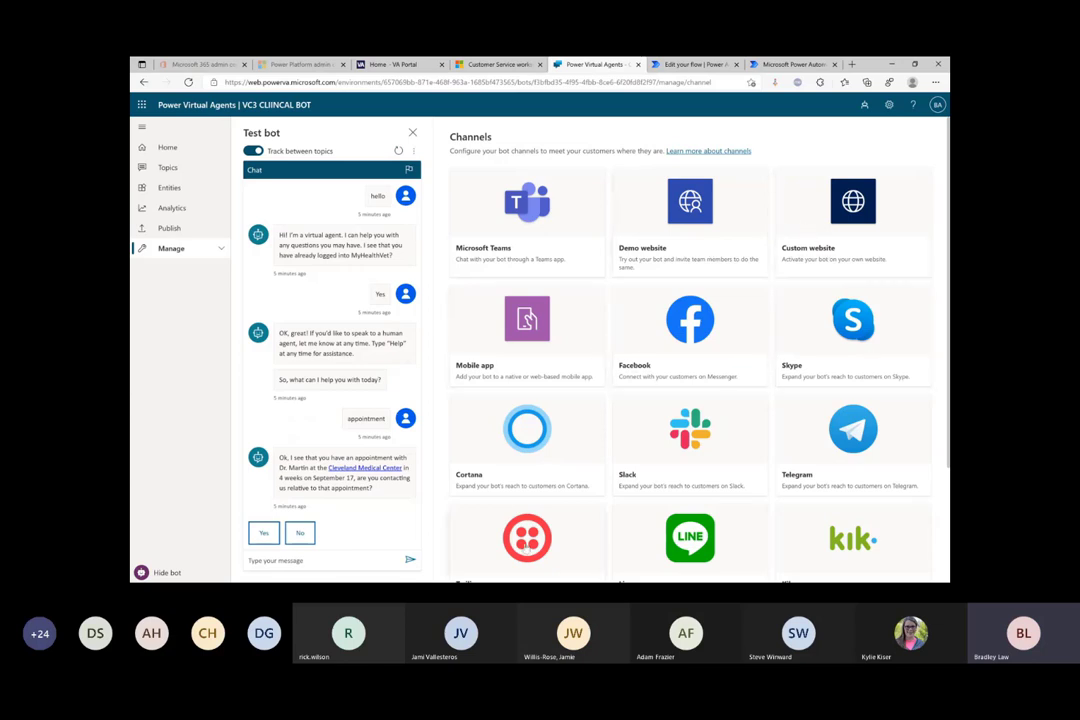
pyautogui.scroll(-3, 760, 449)
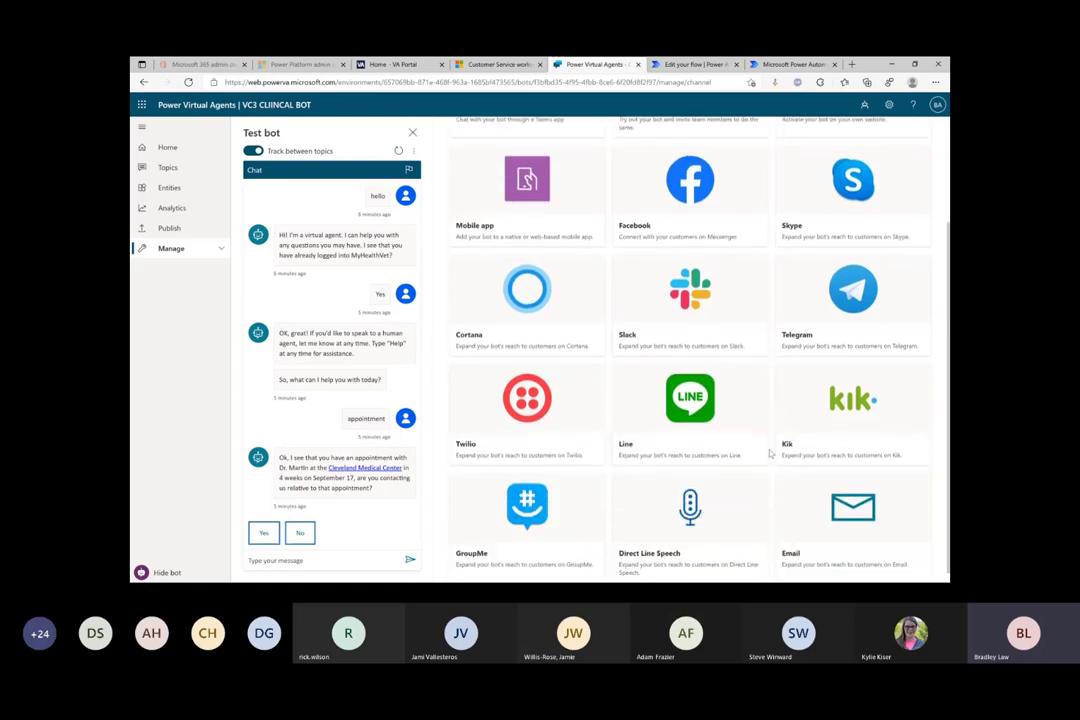
pyautogui.scroll(-1, 765, 458)
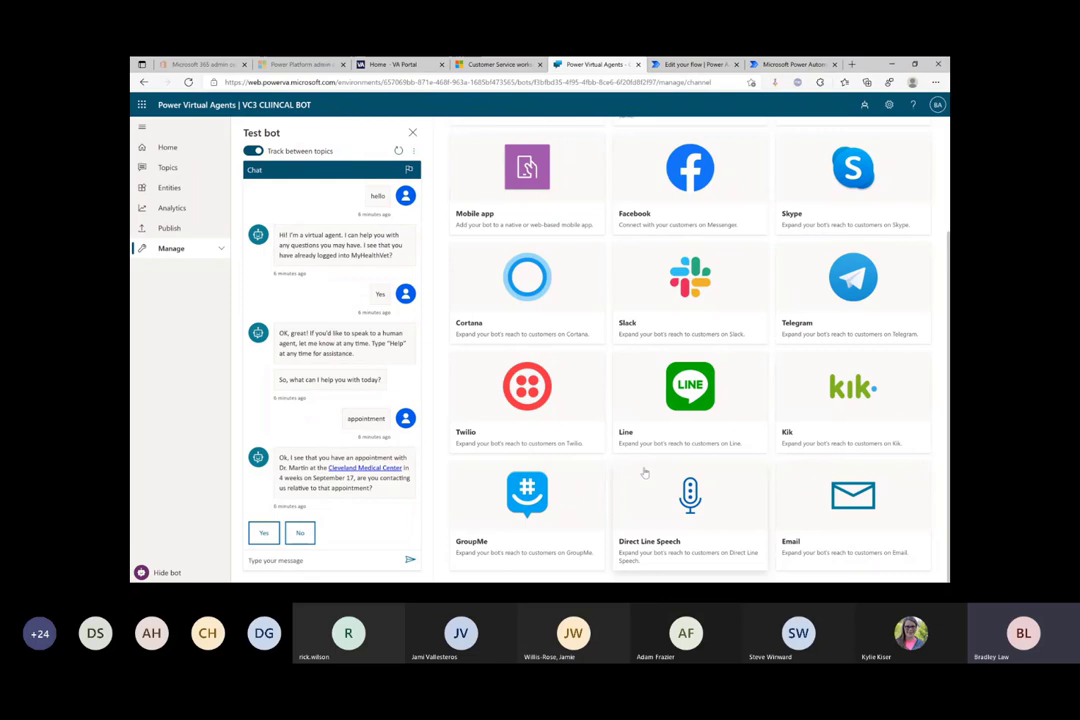
# Return to the topic list and look over the existing topics
pyautogui.click(168, 167)
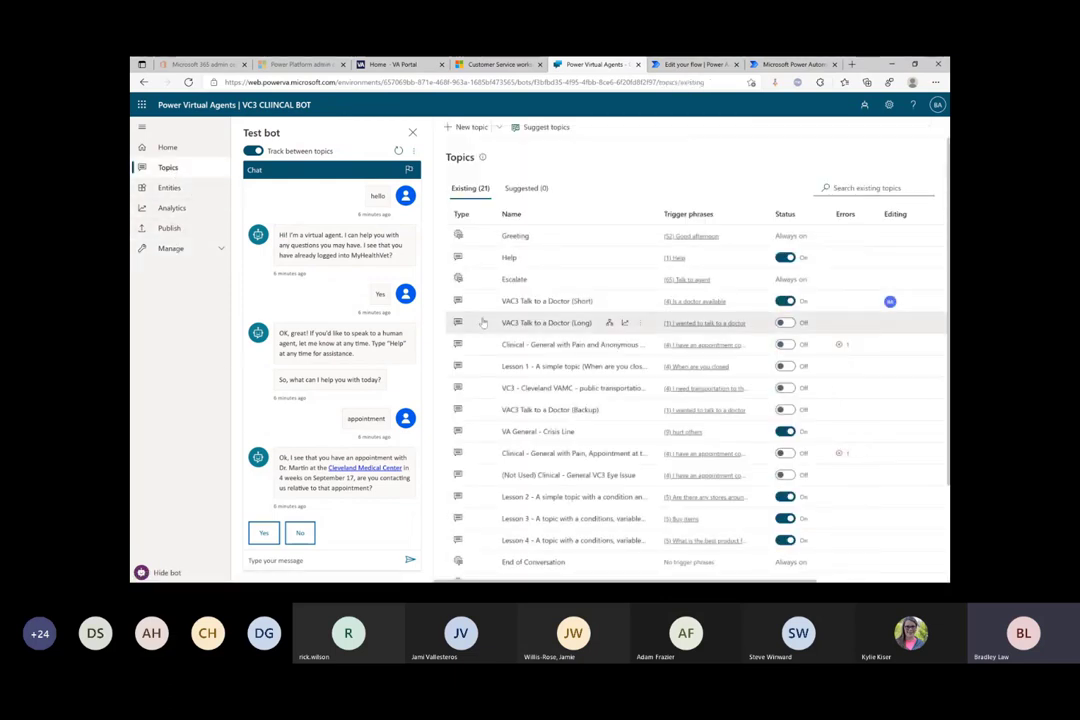
pyautogui.scroll(-3, 515, 340)
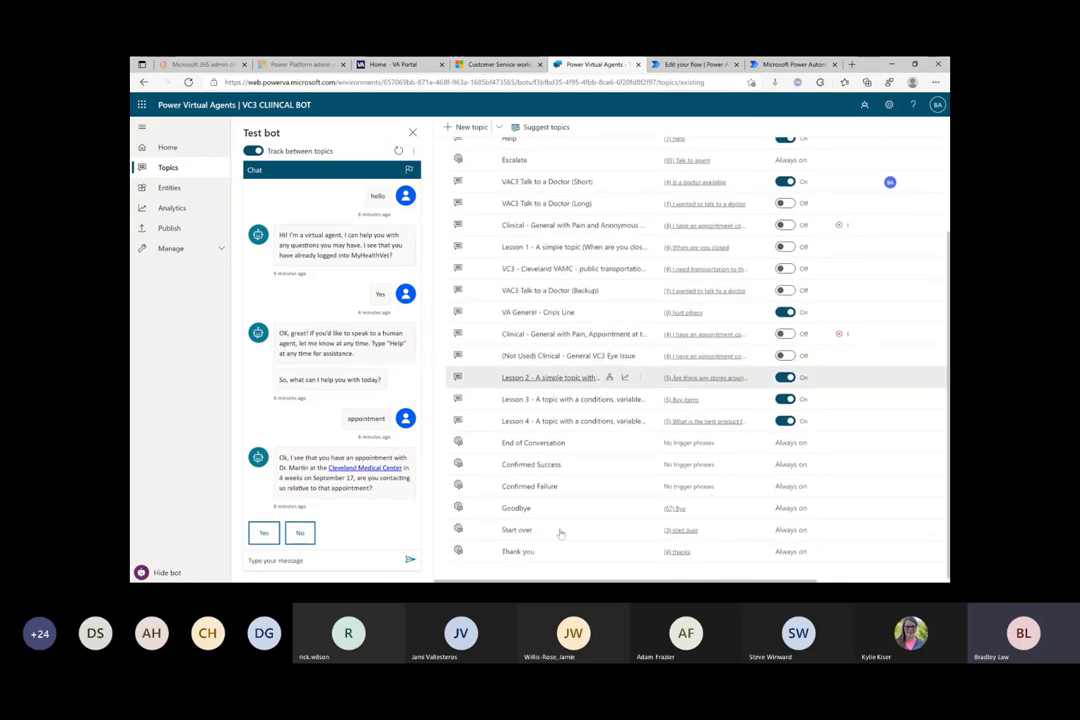
pyautogui.scroll(2, 590, 398)
pyautogui.scroll(1, 590, 398)
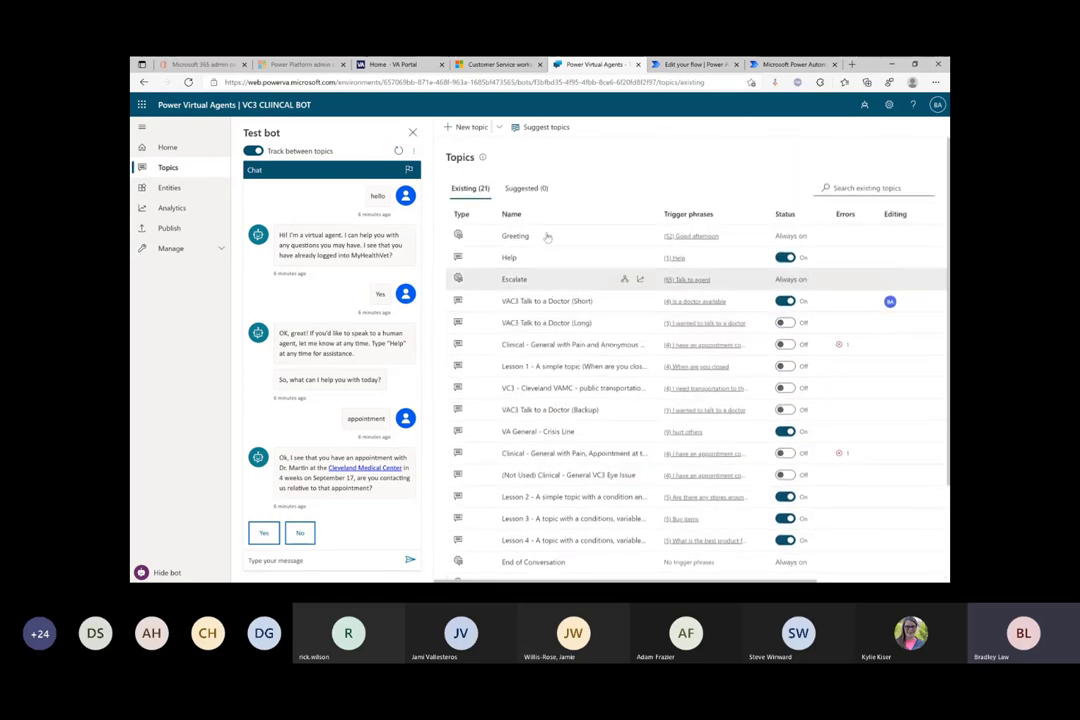
# Check the topic suggestion dialog's option for linking online content, and close it without adding a link
pyautogui.click(540, 127)
pyautogui.click(628, 239)
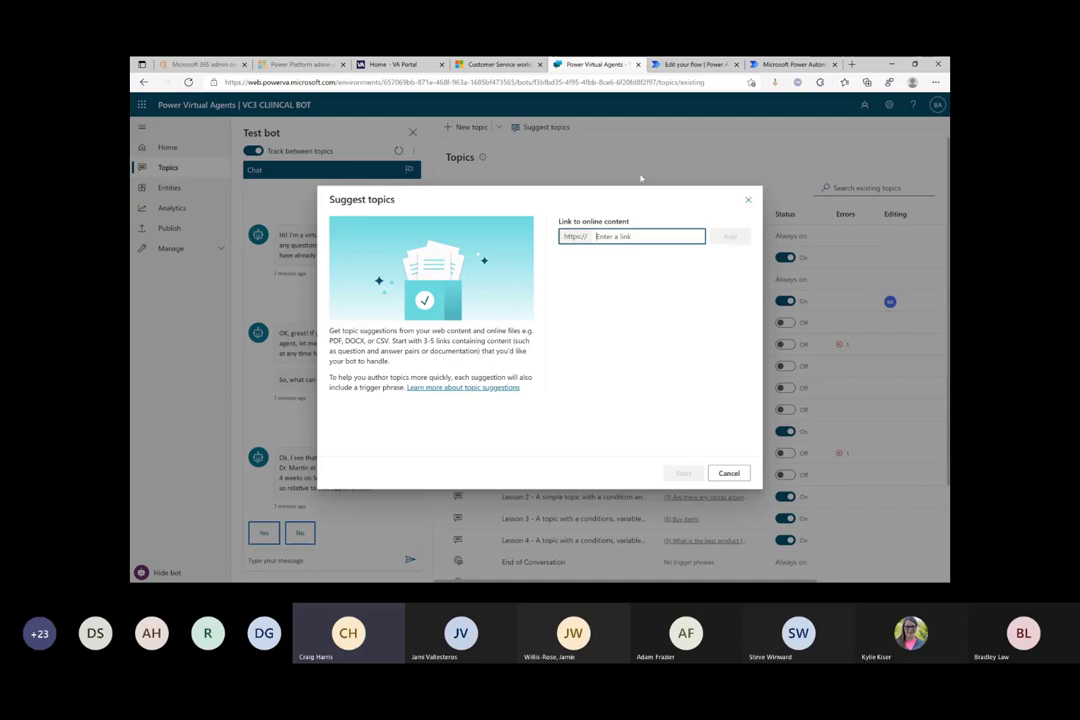
pyautogui.click(748, 200)
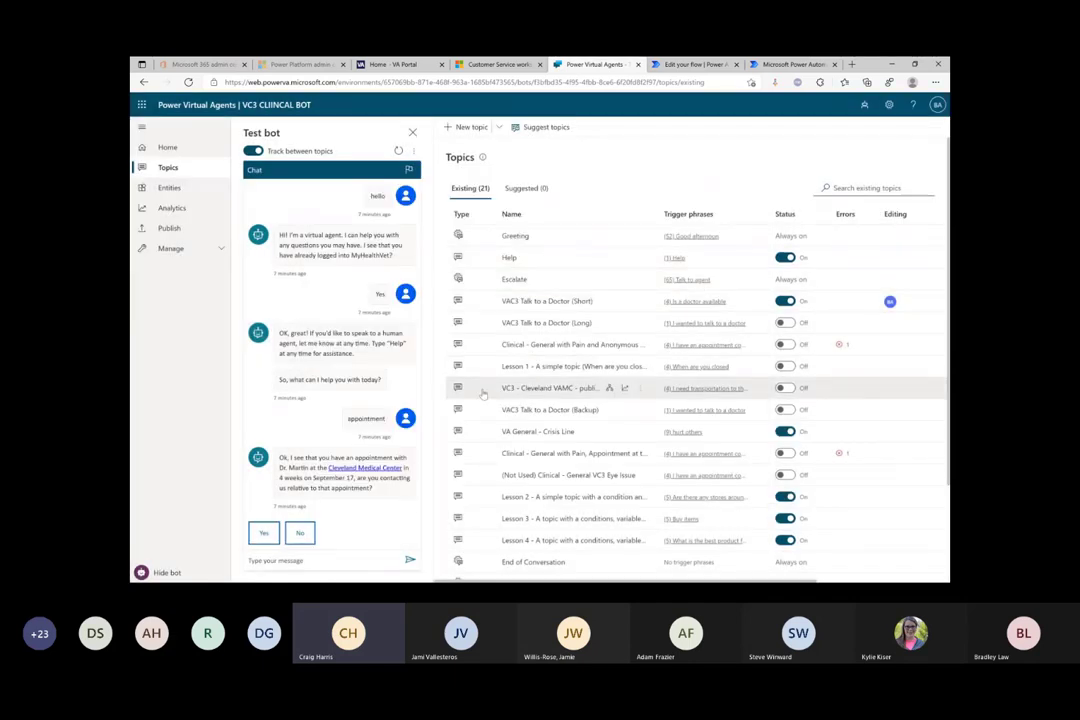
# Switch to the Coronavirus FAQ bot in the ocdemova environment and open its topic list
pyautogui.click(195, 248)
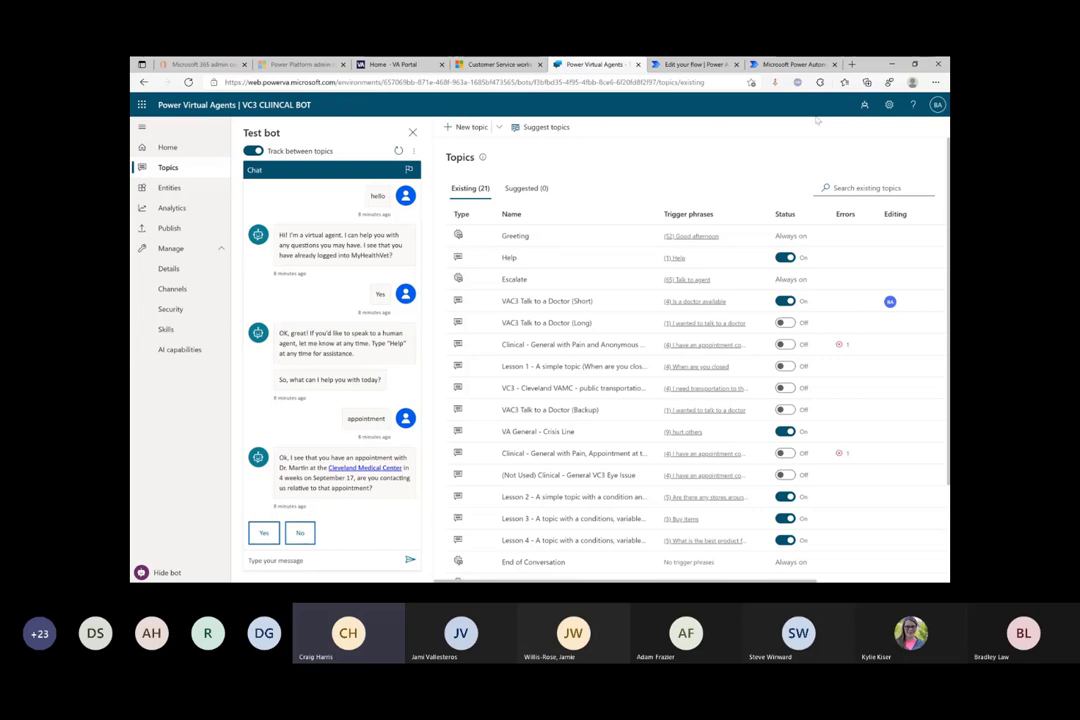
pyautogui.click(864, 105)
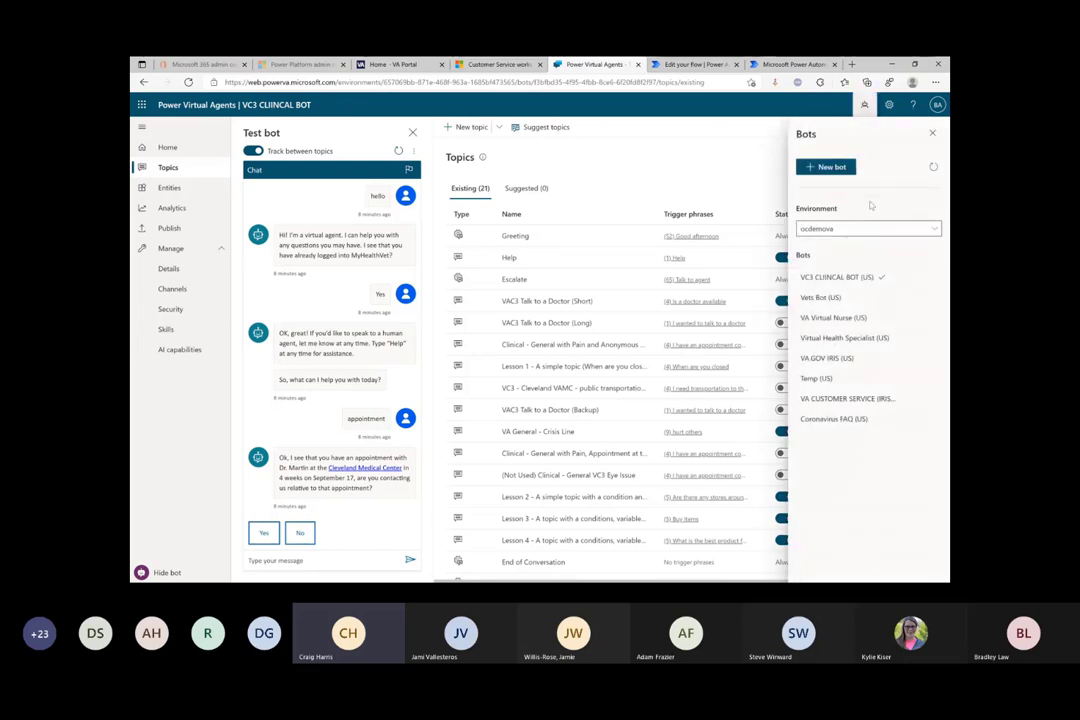
pyautogui.click(849, 420)
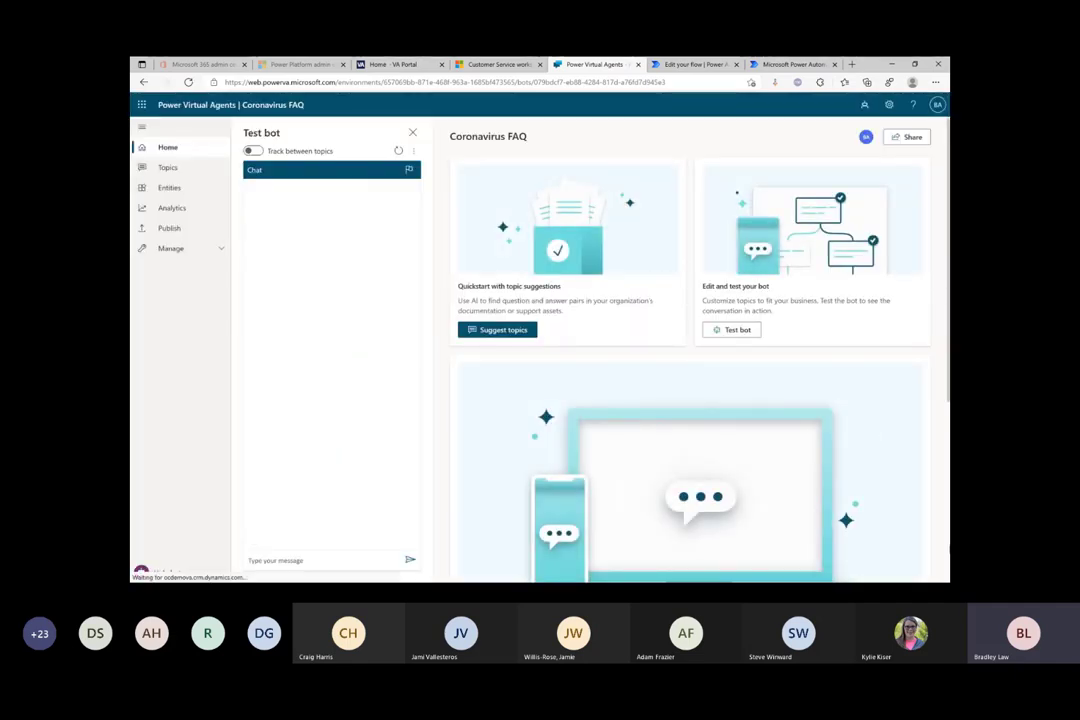
pyautogui.click(168, 167)
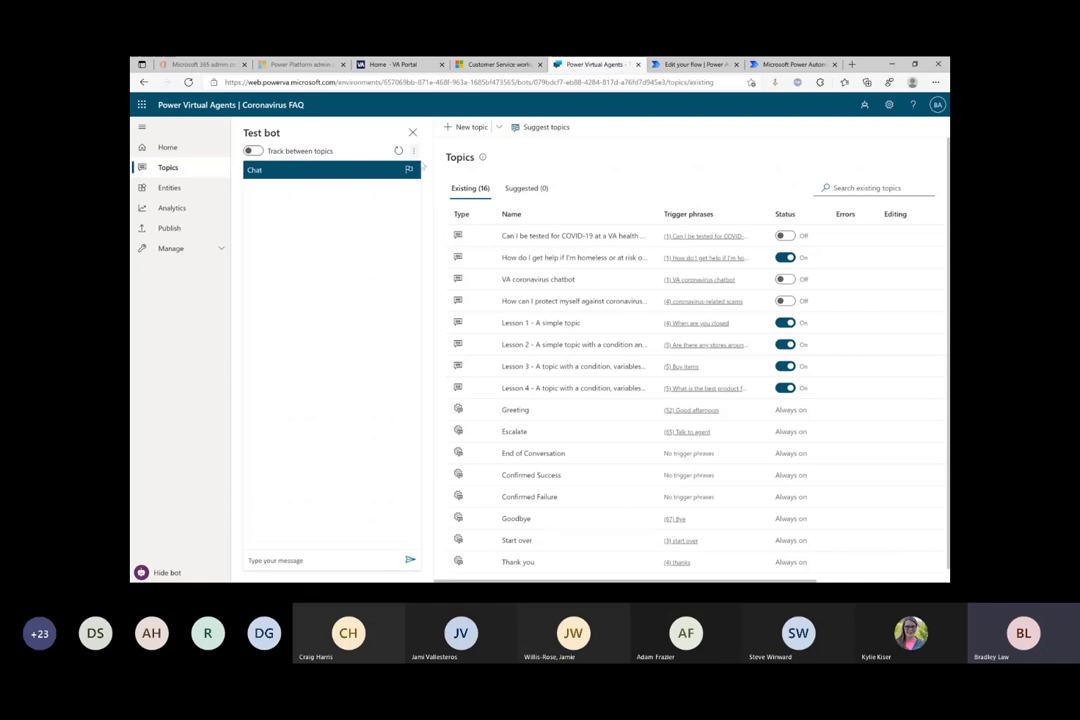
# Open the topic on COVID-19 testing at a VA health care facility, check its description's source link, and open its authoring canvas
pyautogui.click(546, 238)
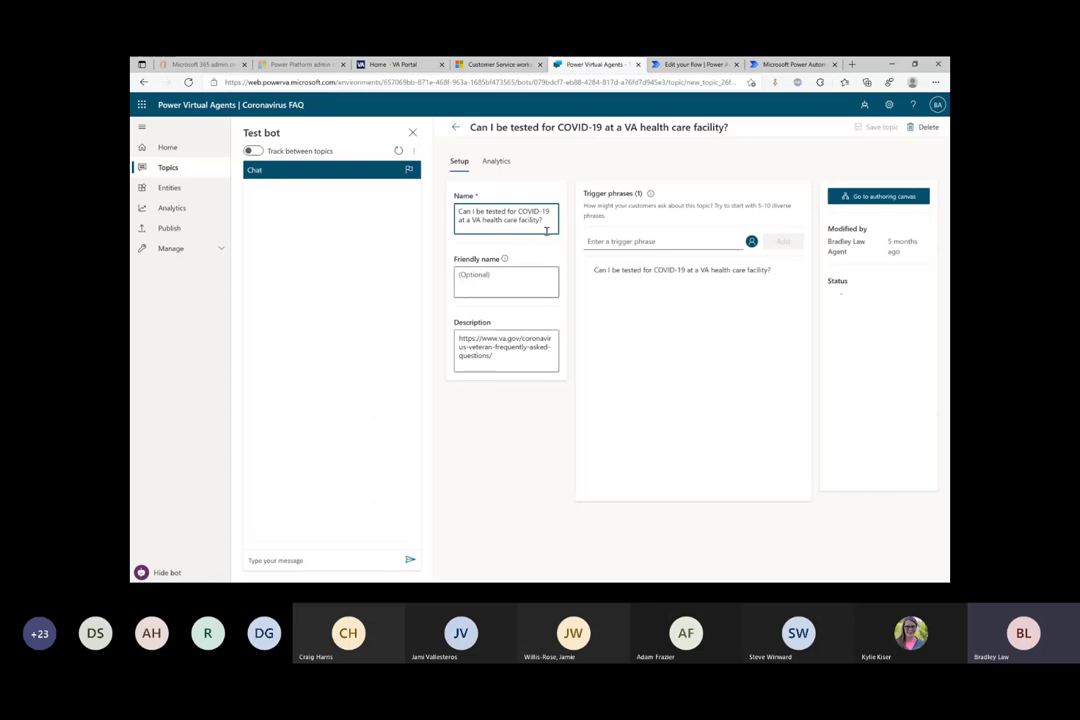
pyautogui.tripleClick(500, 358)
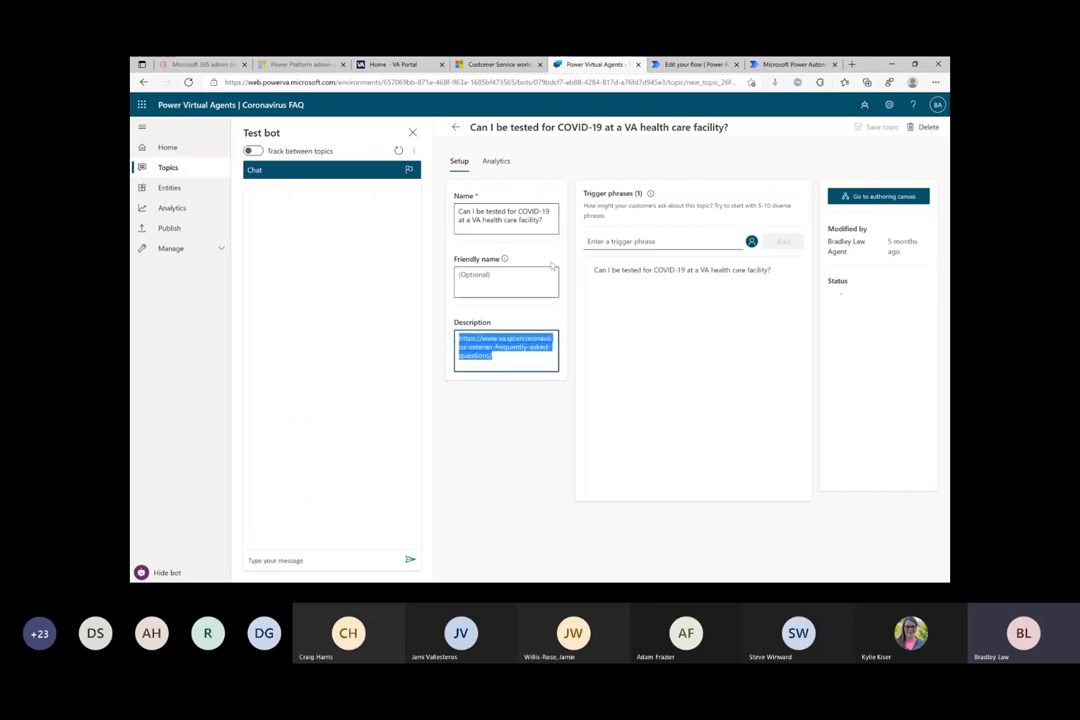
pyautogui.click(866, 198)
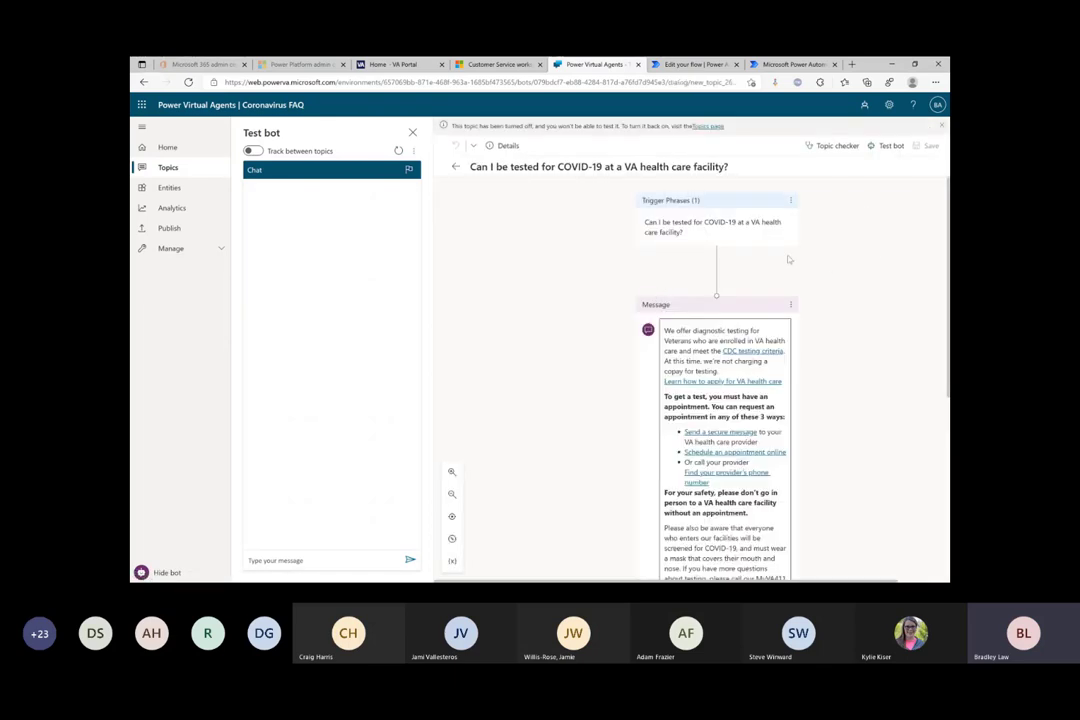
# Read through the COVID-19 testing topic's message content and leave the authoring canvas
pyautogui.scroll(-2, 880, 380)
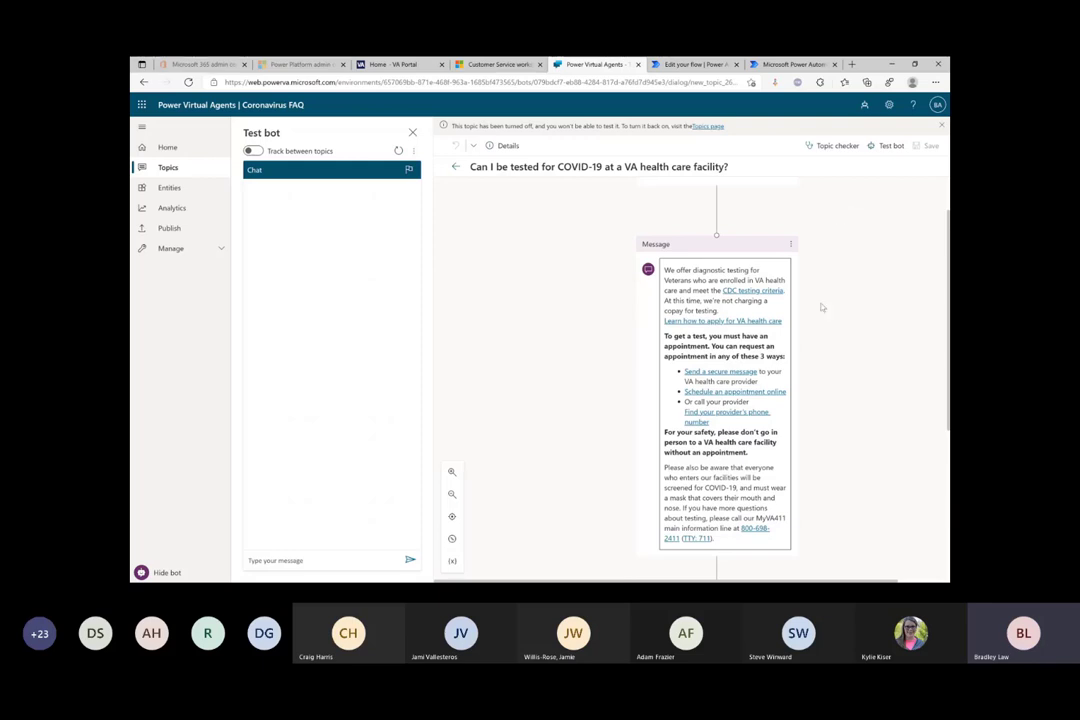
pyautogui.click(782, 306)
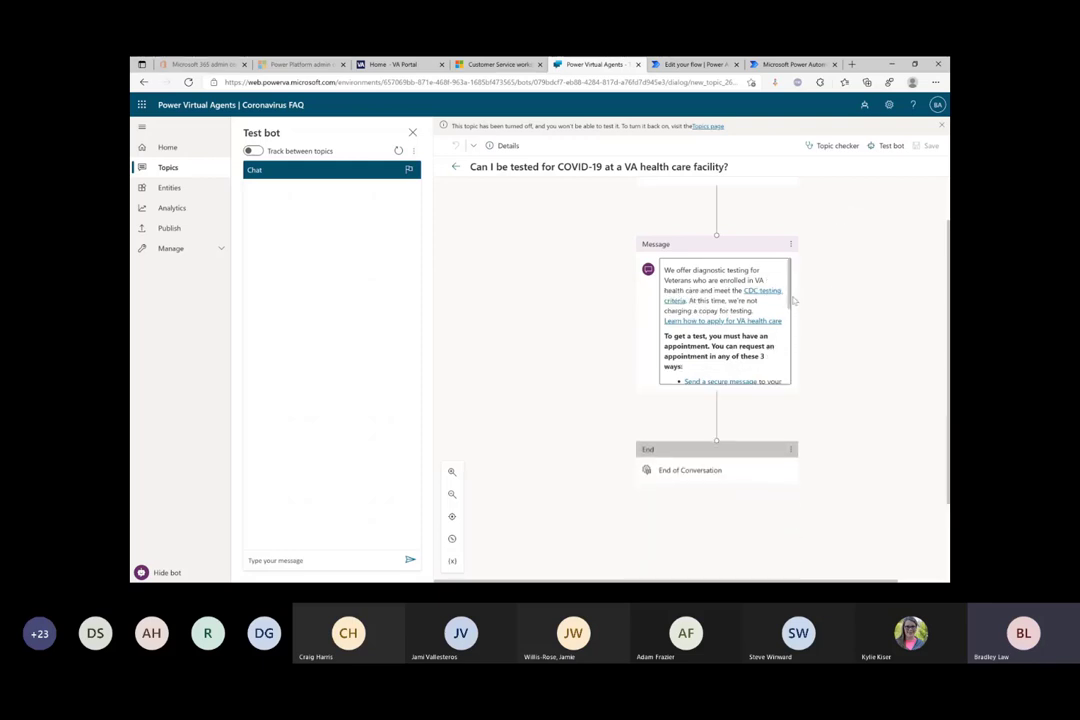
pyautogui.scroll(-1, 792, 316)
pyautogui.scroll(-4, 792, 330)
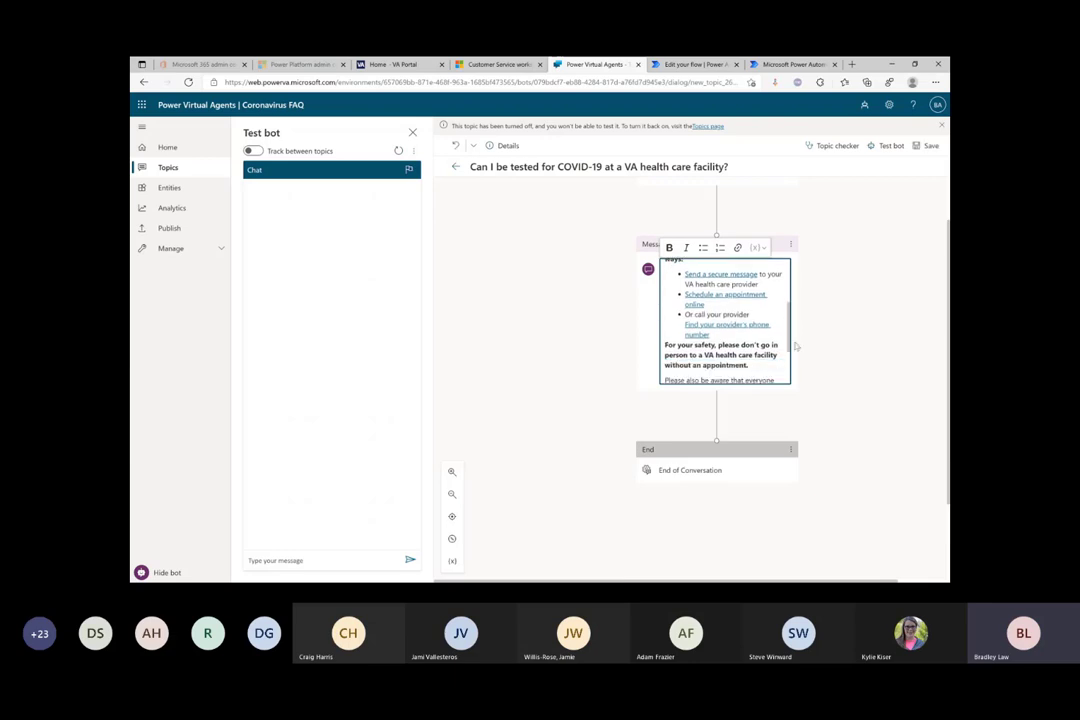
pyautogui.scroll(6, 795, 335)
pyautogui.scroll(2, 830, 266)
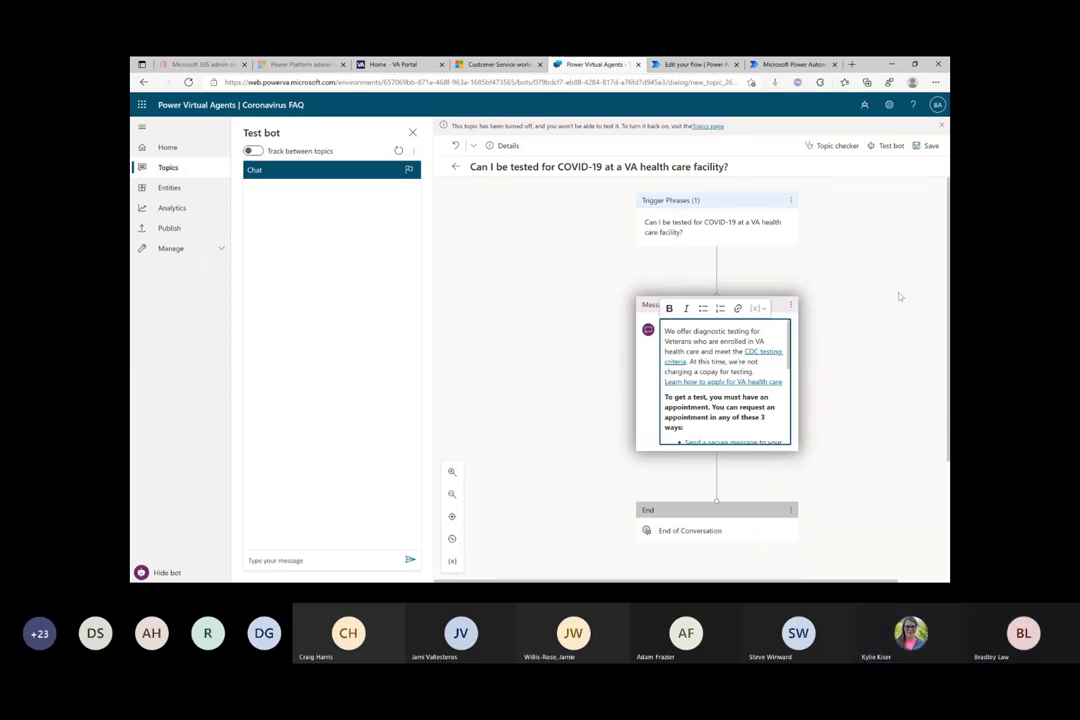
pyautogui.click(455, 166)
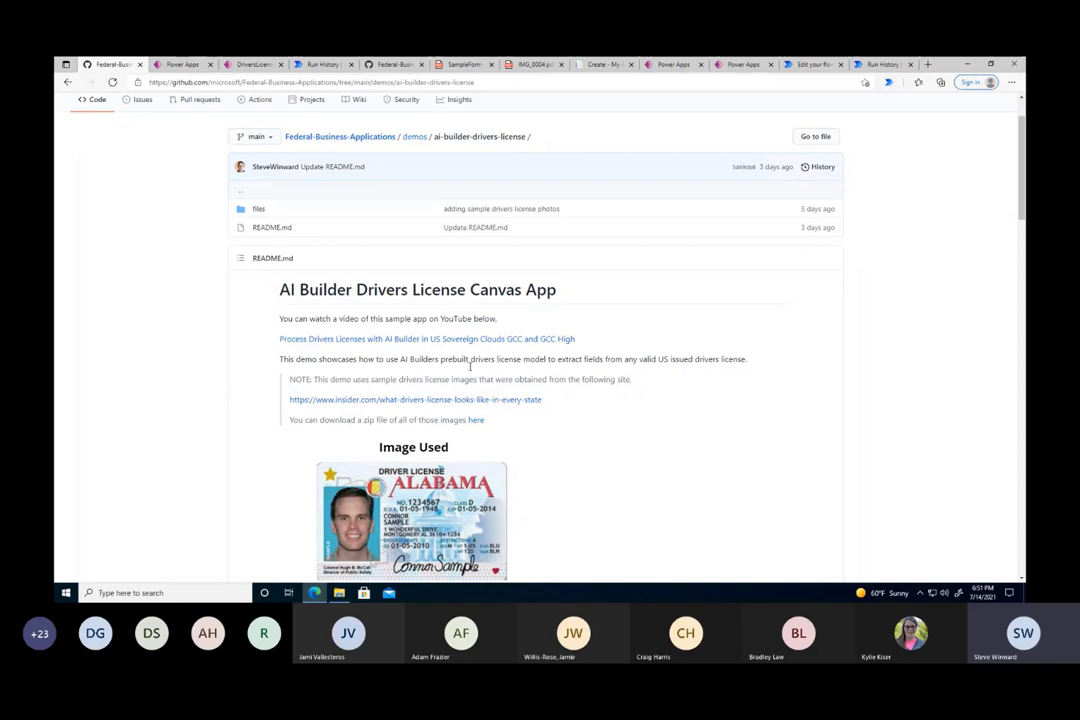
# Look over the drivers license demo's README on GitHub, and examine the AI Builder build page and its Power Apps address
pyautogui.scroll(-10, 453, 356)
pyautogui.scroll(3, 457, 354)
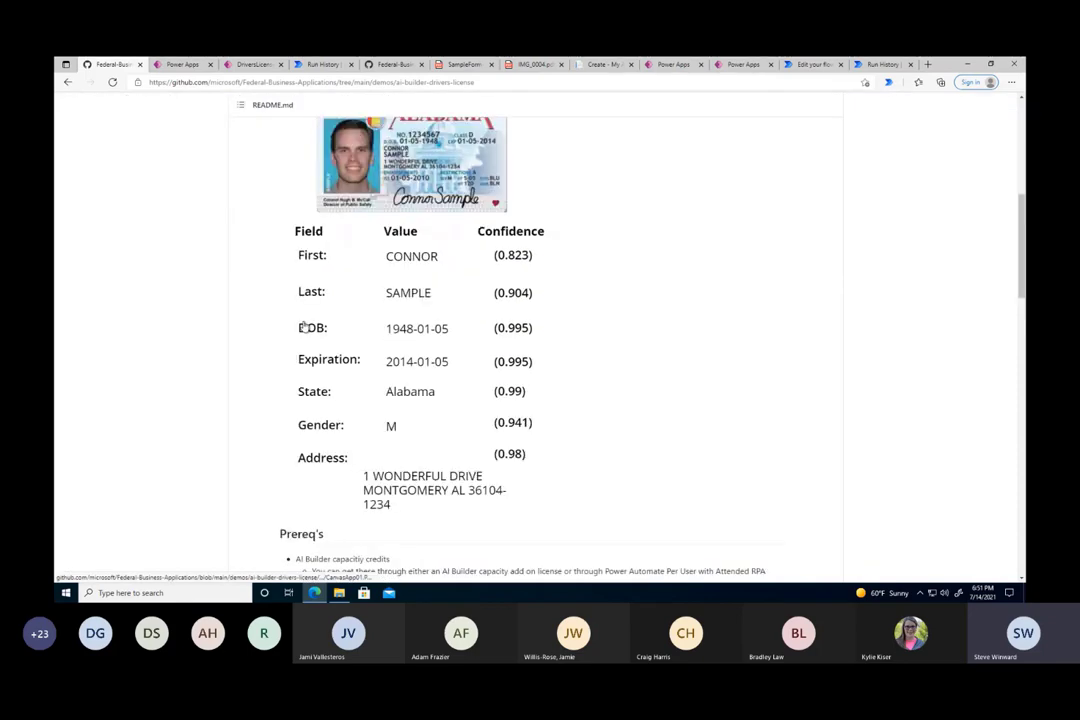
pyautogui.click(183, 64)
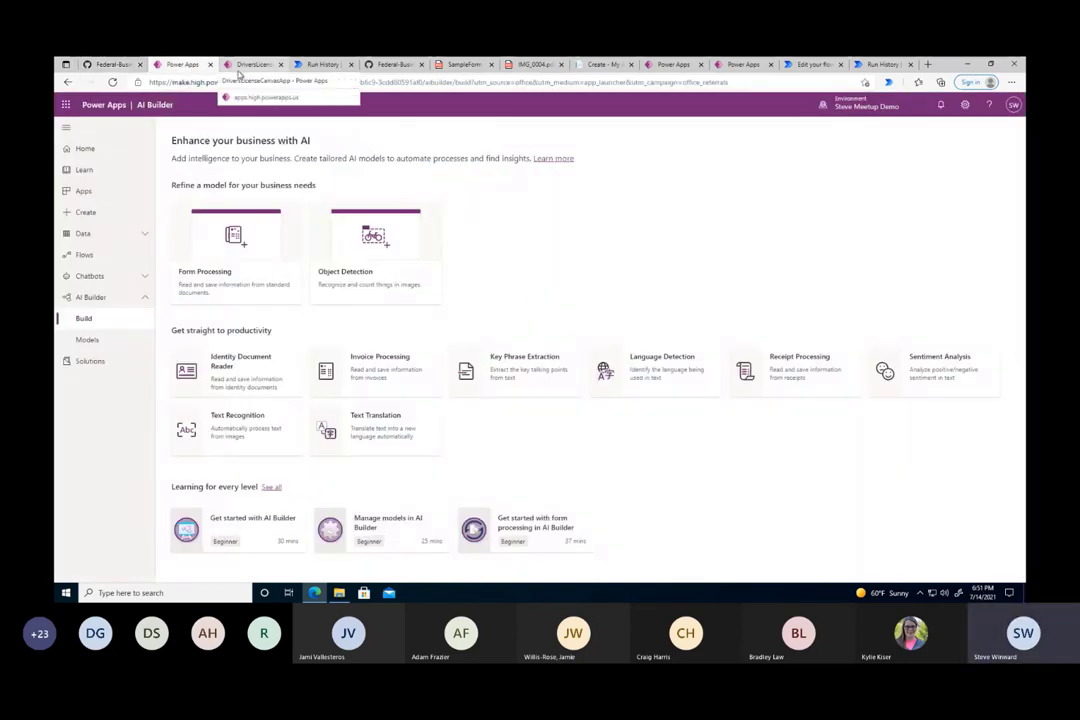
pyautogui.click(241, 82)
pyautogui.click(211, 82)
pyautogui.moveTo(249, 82); pyautogui.dragTo(155, 83)
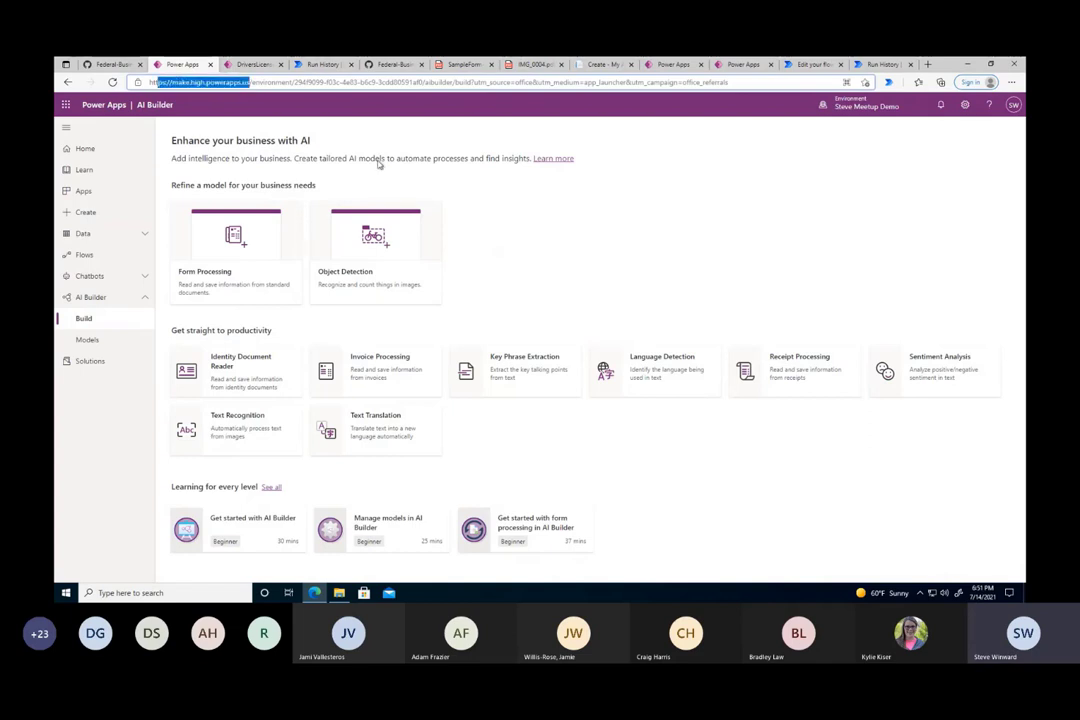
pyautogui.click(487, 168)
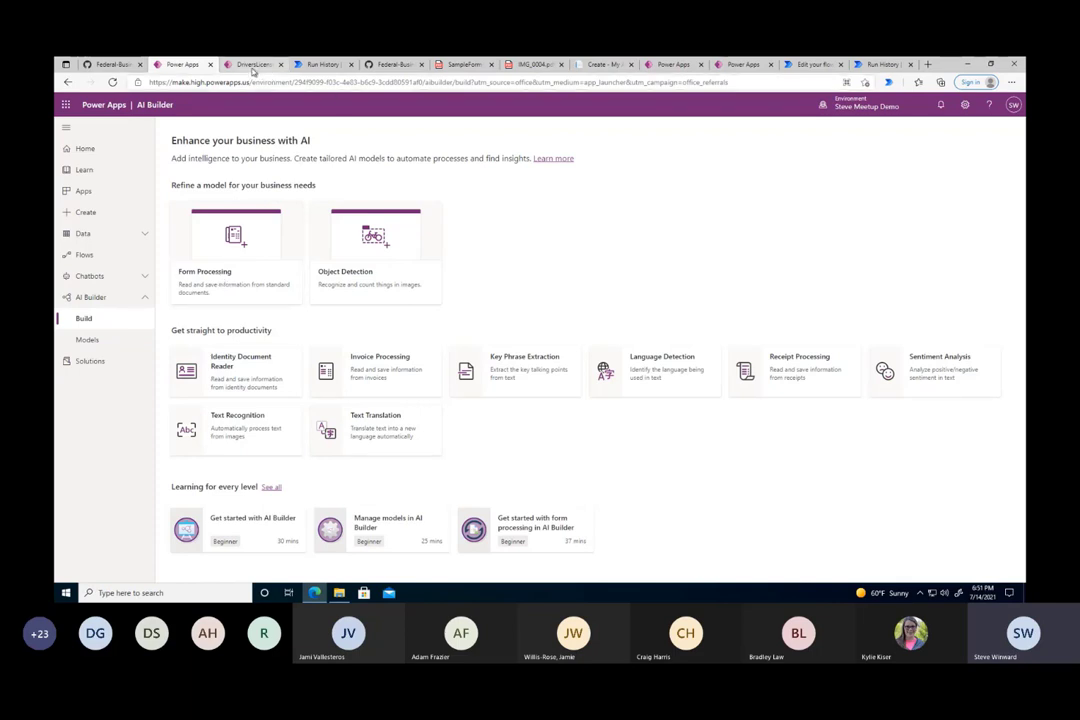
# In DriversLicenseCanvasApp, upload the existing photo Alabama.jfif from the SampleDriversLicenses folder and process it
pyautogui.click(252, 65)
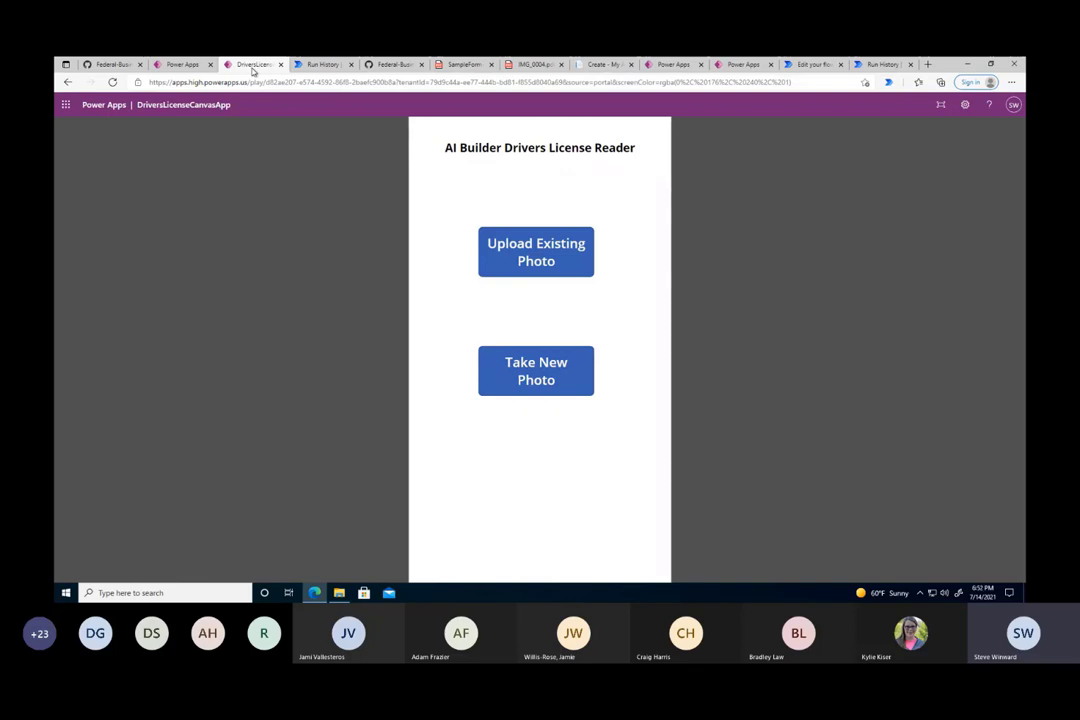
pyautogui.click(523, 247)
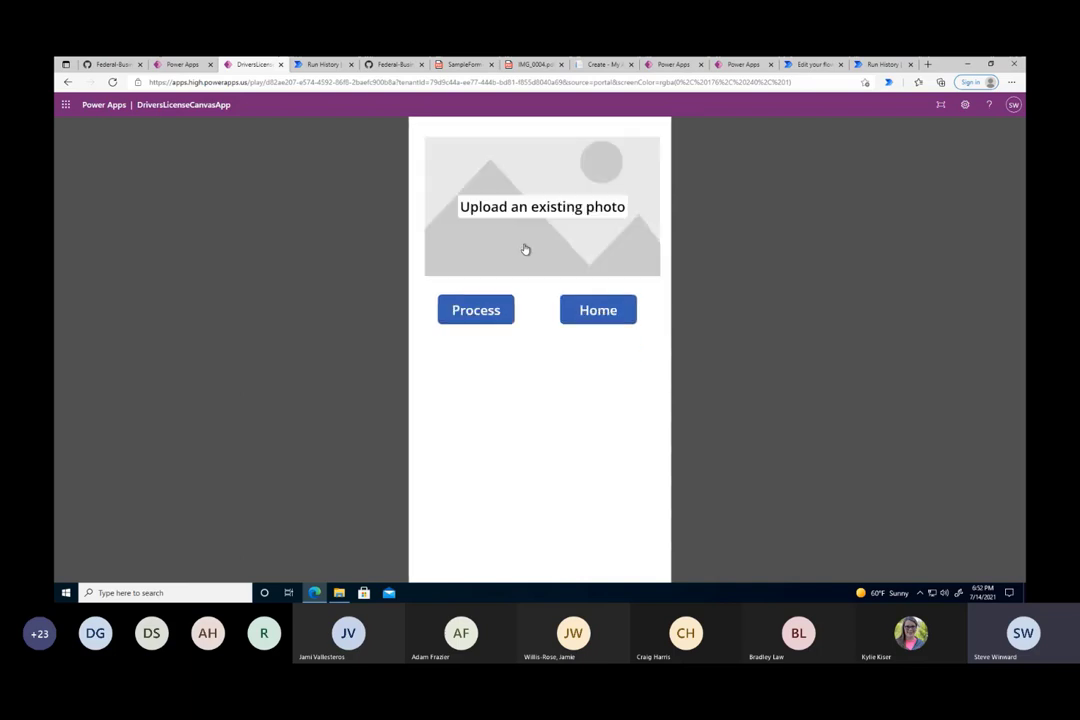
pyautogui.click(530, 203)
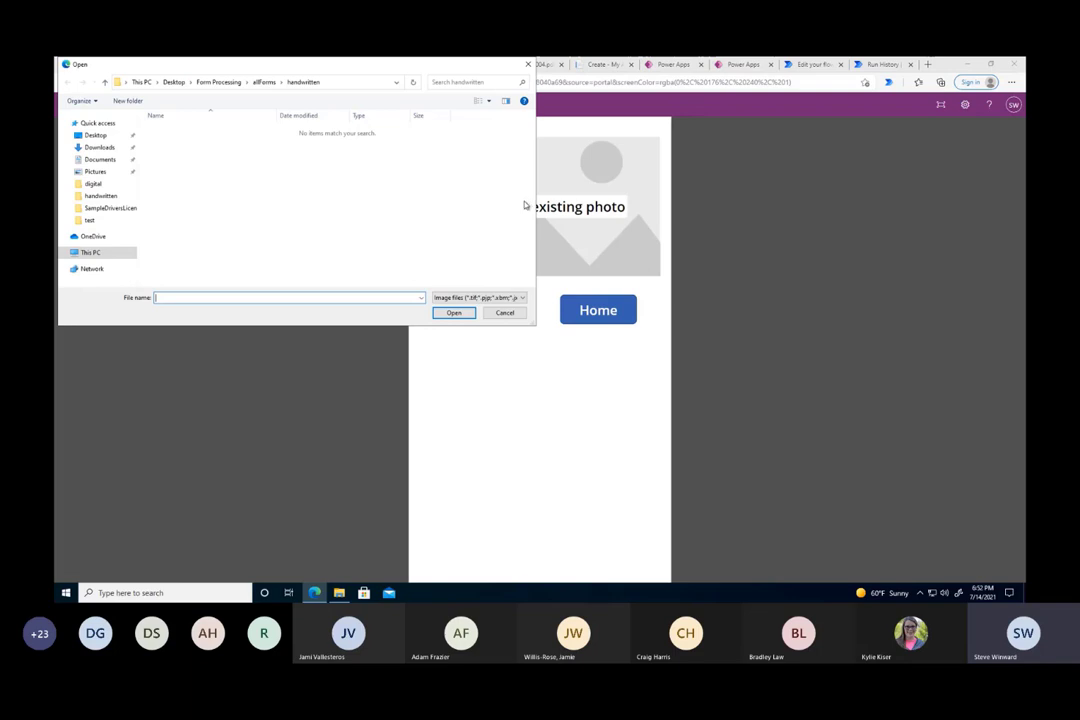
pyautogui.click(174, 81)
pyautogui.doubleClick(195, 130)
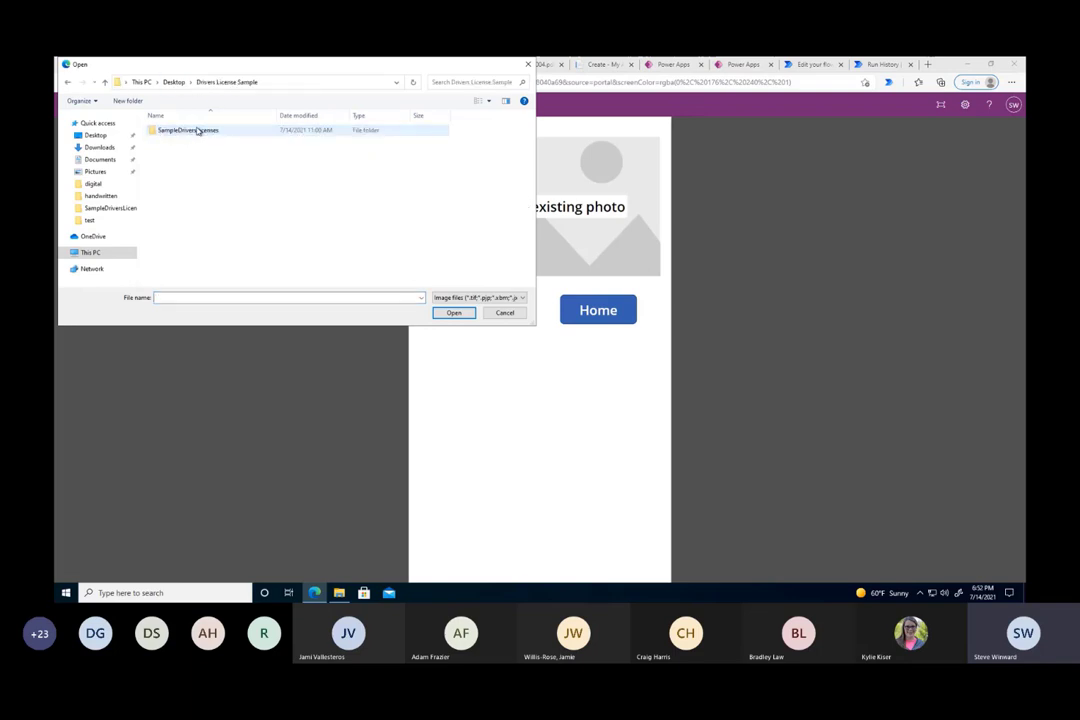
pyautogui.doubleClick(197, 130)
pyautogui.click(173, 147)
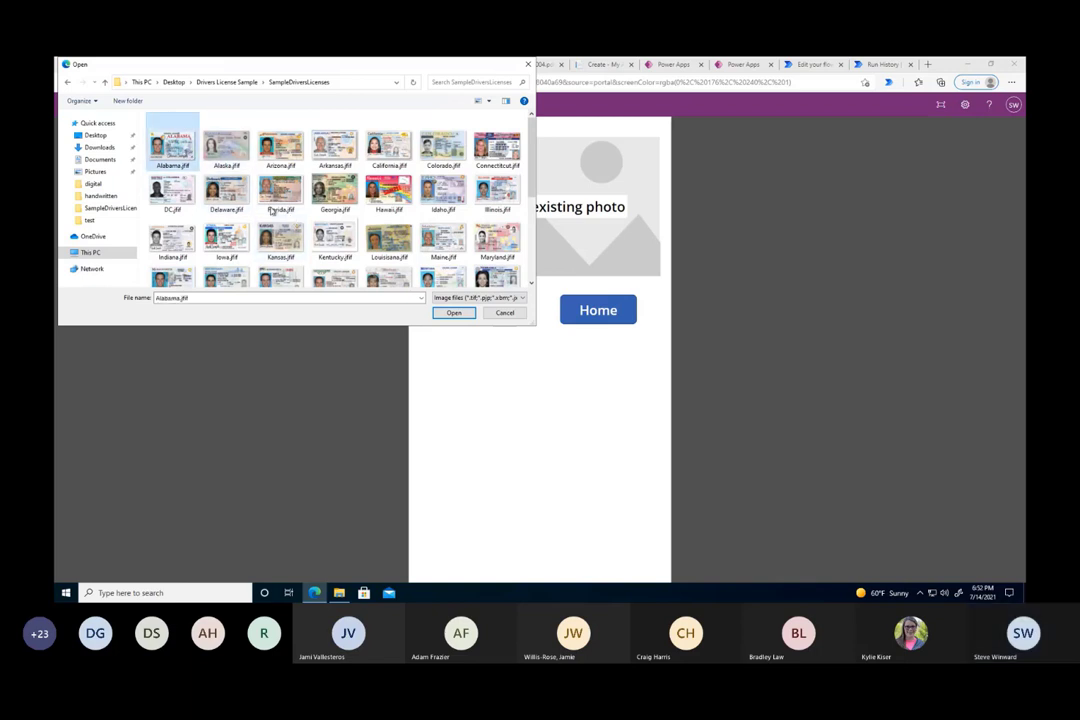
pyautogui.click(453, 313)
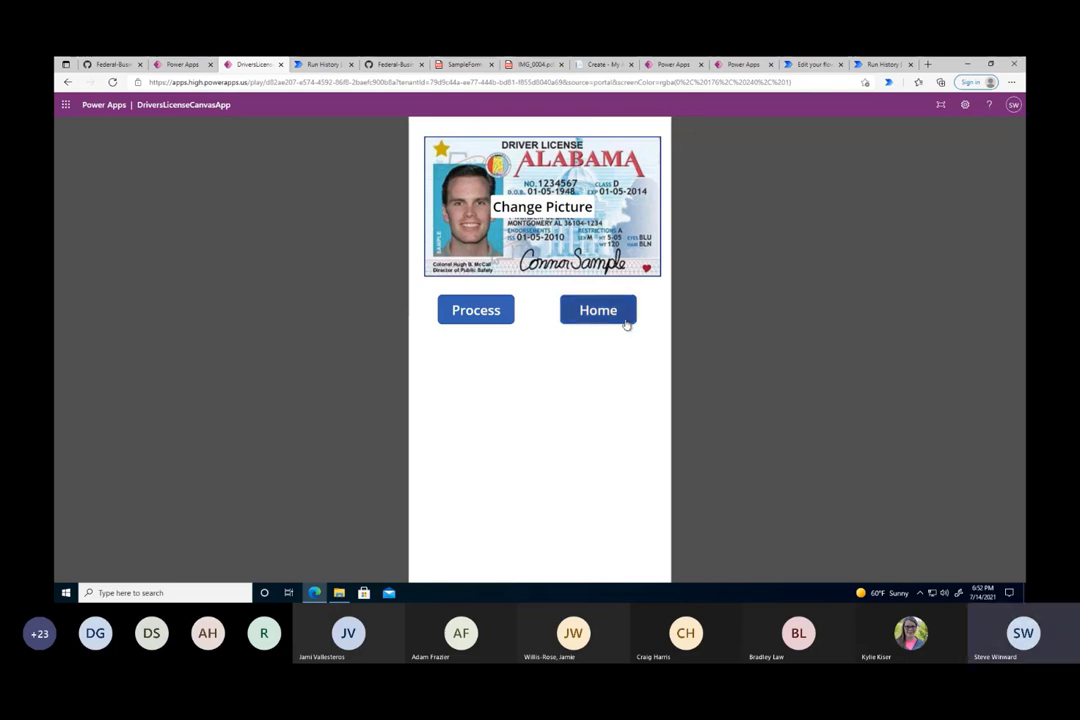
pyautogui.click(489, 313)
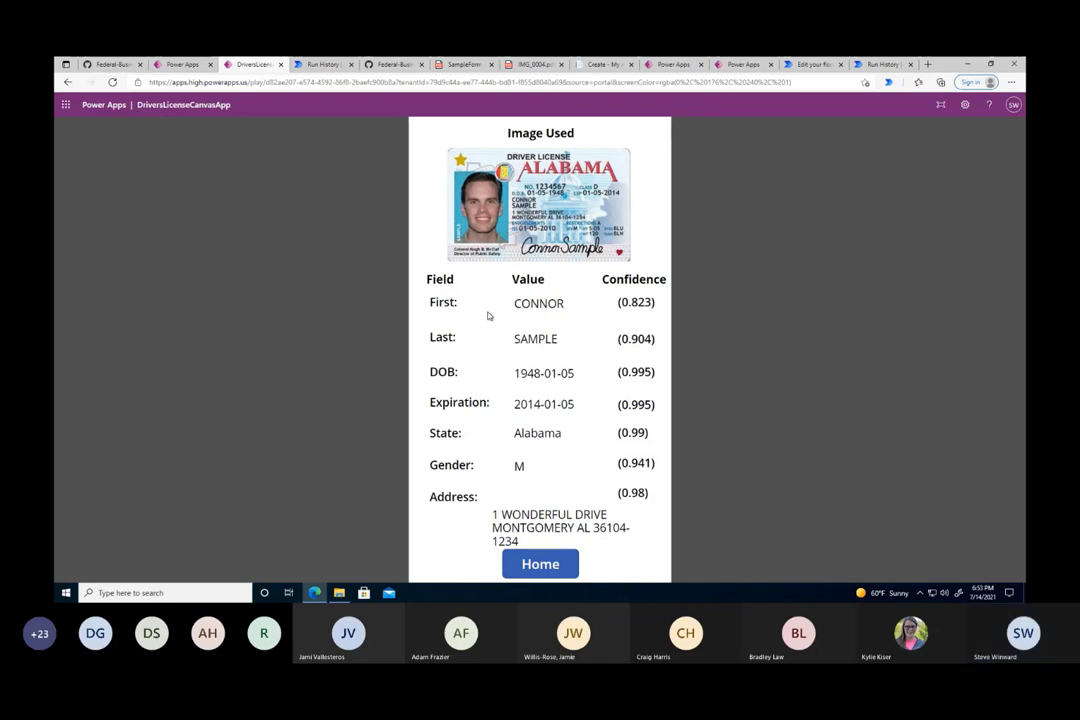
# Review the AI Builder Form Processing README, the digital and handwritten sample sign-up forms, and the Demo RPA Web App's entry form
pyautogui.click(388, 66)
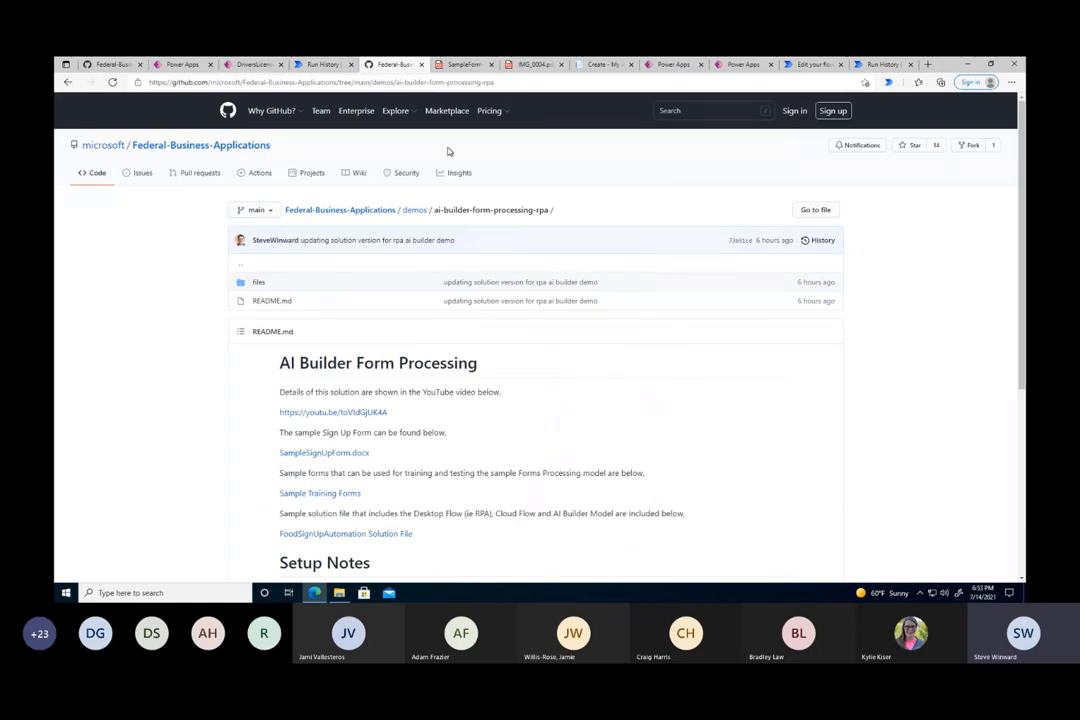
pyautogui.click(470, 65)
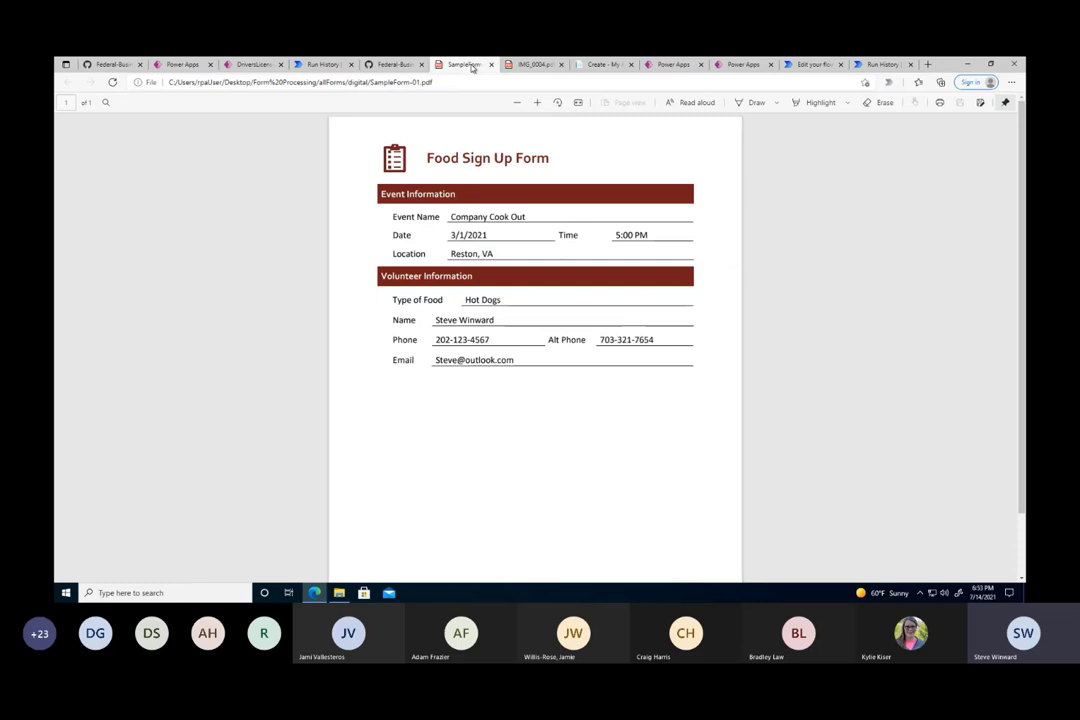
pyautogui.click(524, 66)
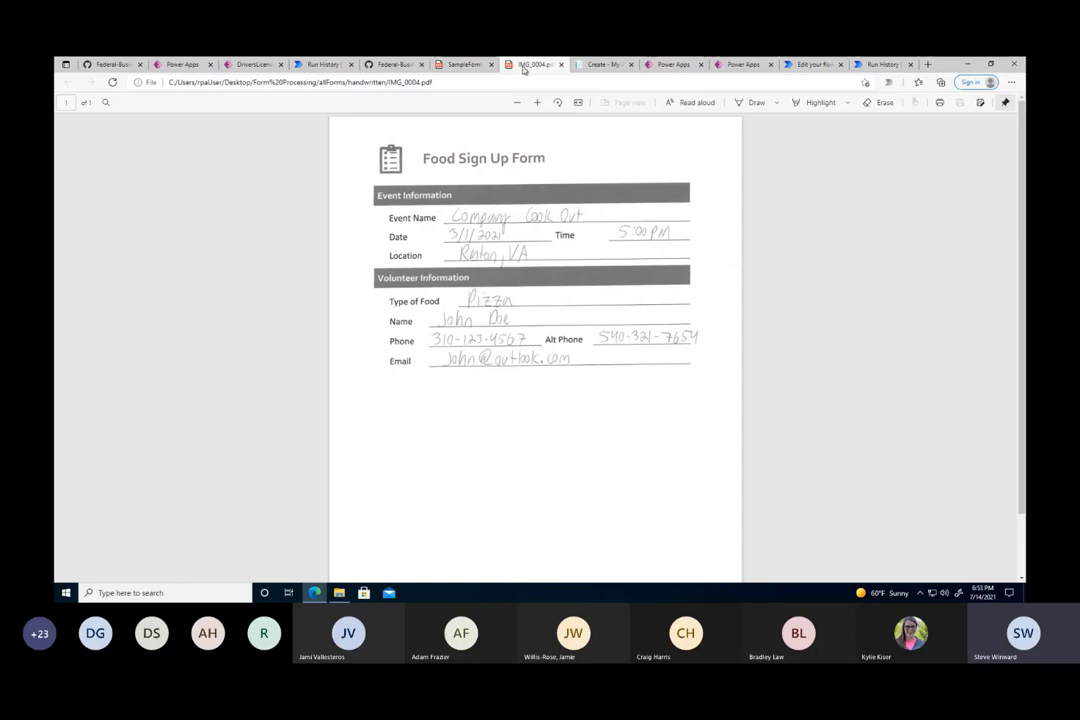
pyautogui.click(619, 68)
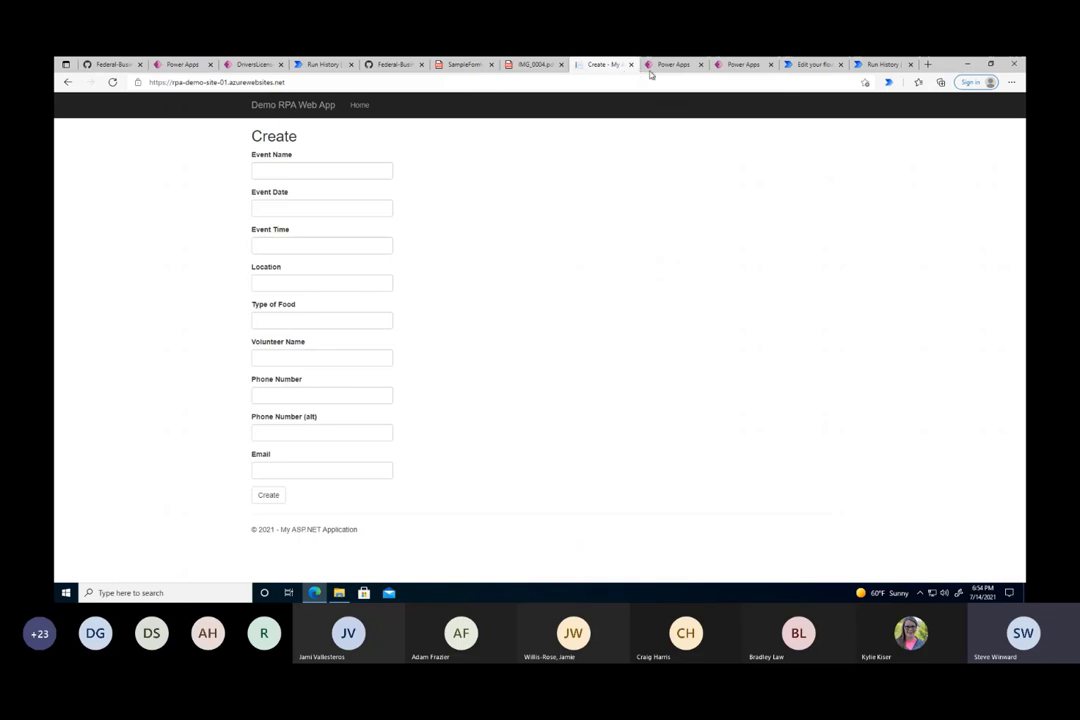
# Switch to the Food Sign Up Cloud Flow in Power Automate, dismiss its run panel, and recheck the handwritten form IMG_0004.pdf
pyautogui.click(668, 68)
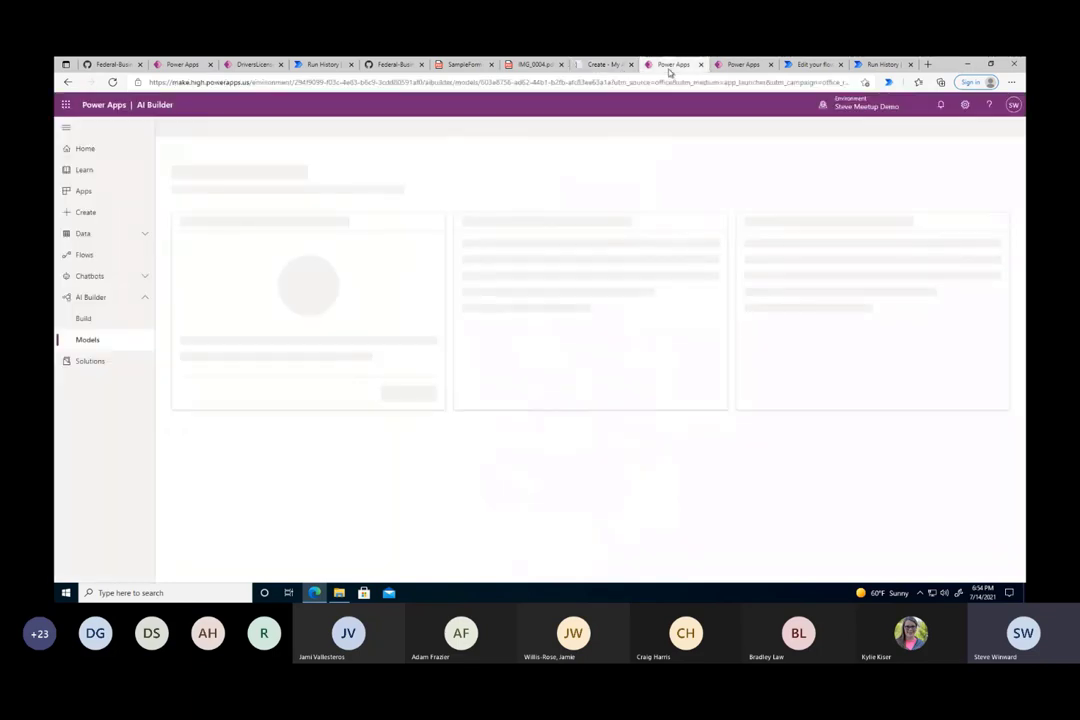
pyautogui.click(732, 66)
pyautogui.click(810, 65)
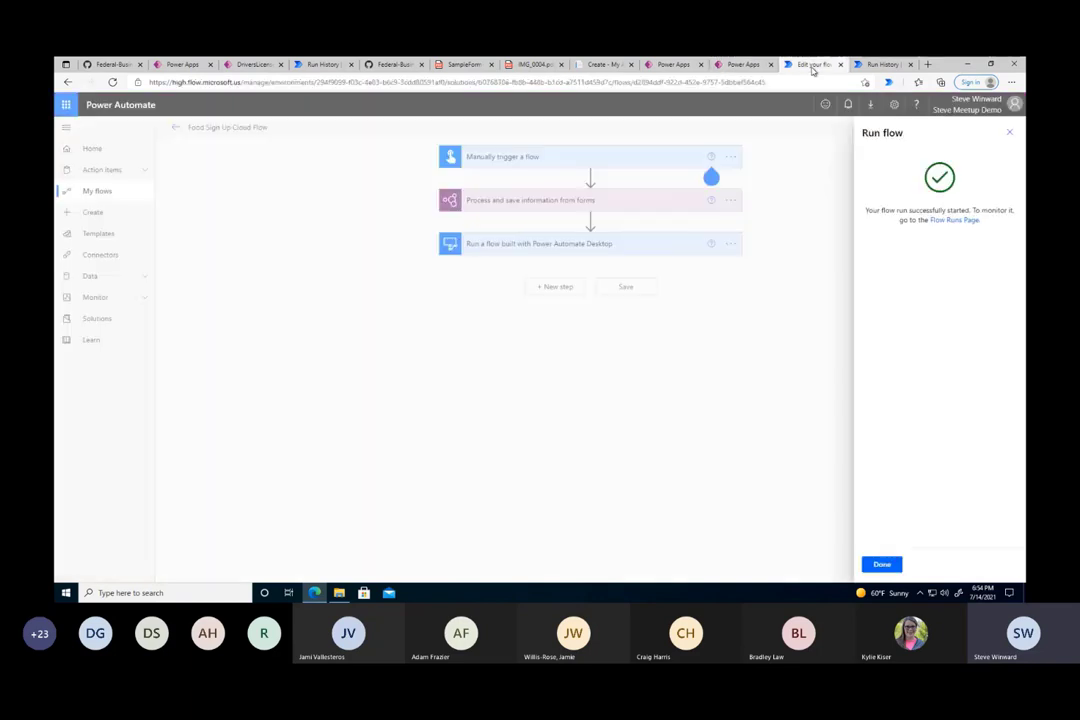
pyautogui.click(795, 177)
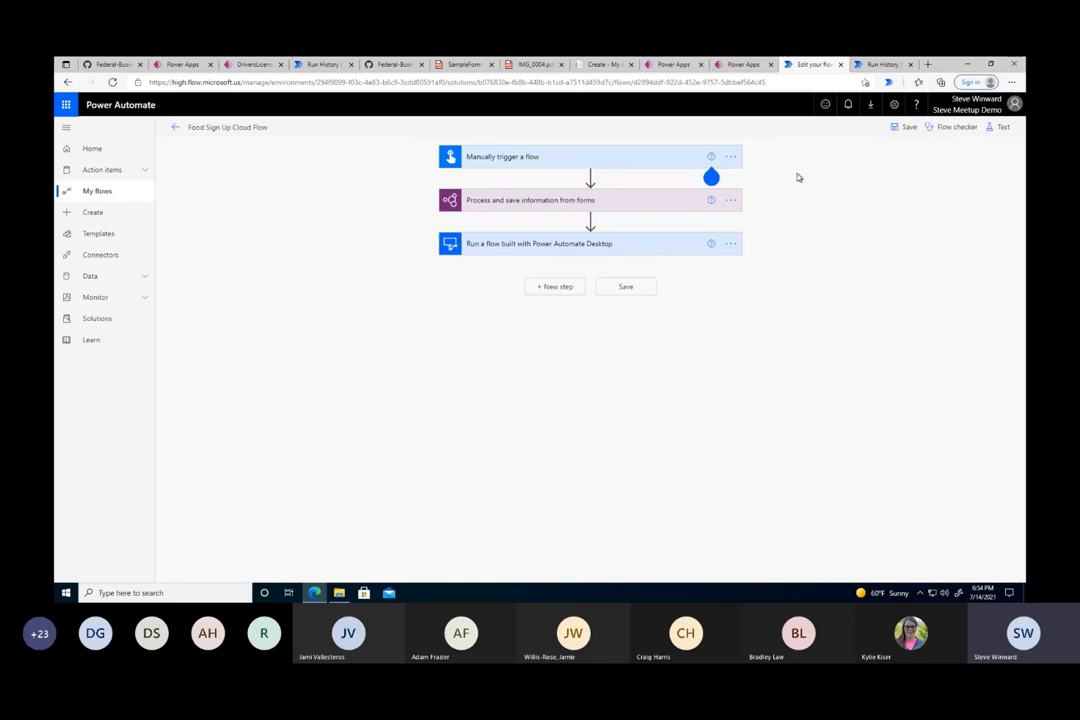
pyautogui.click(538, 65)
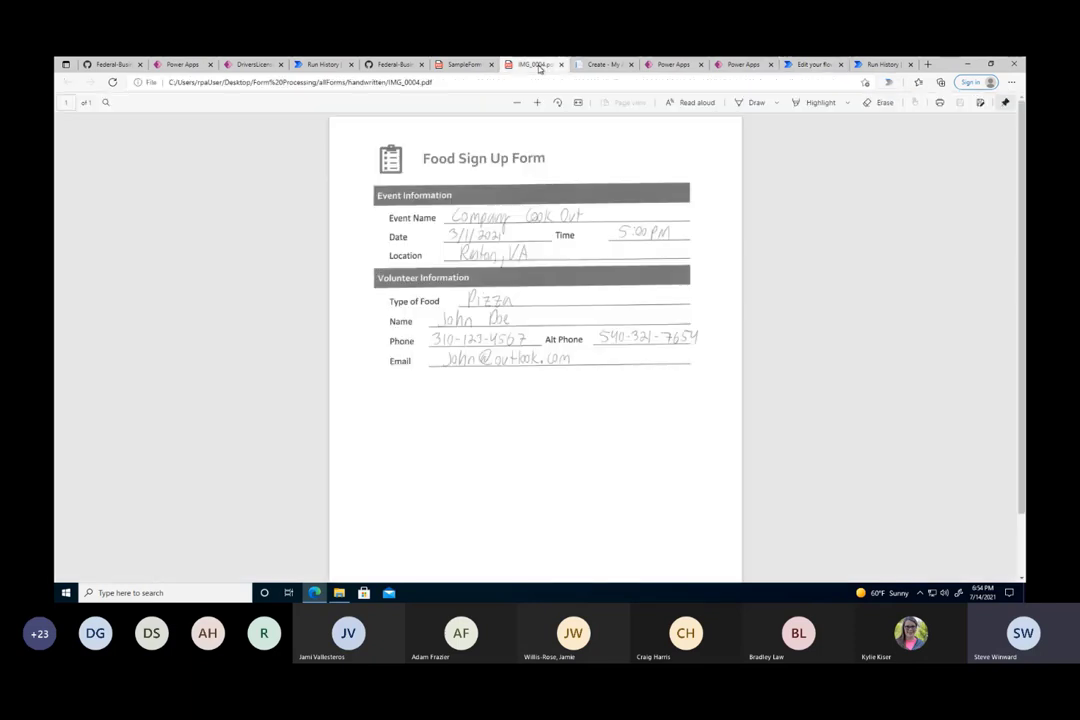
pyautogui.click(812, 65)
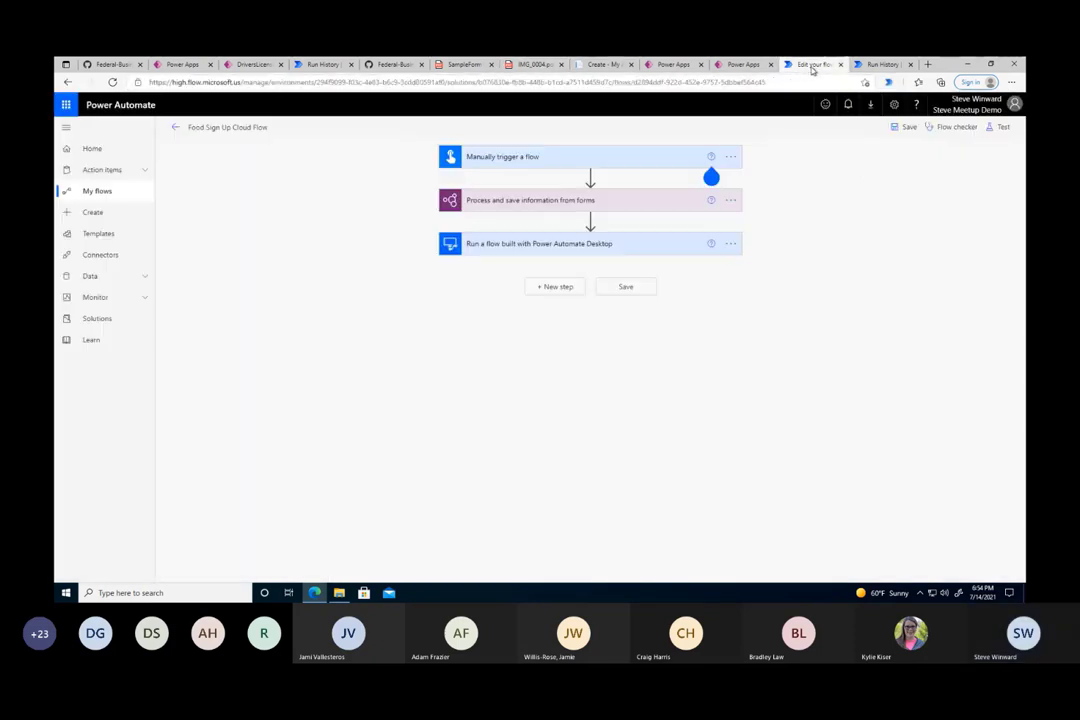
# Prepare a manual test of the Food Sign Up Cloud Flow, importing IMG_0004.pdf from the handwritten forms folder as File Content
pyautogui.click(1000, 128)
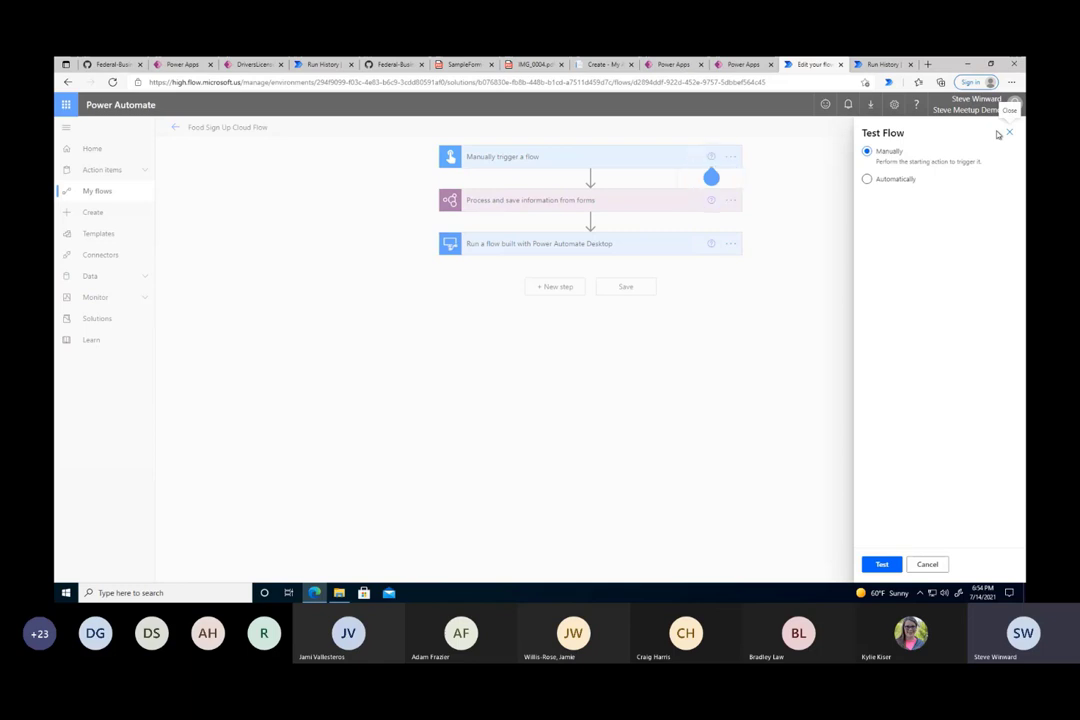
pyautogui.click(884, 564)
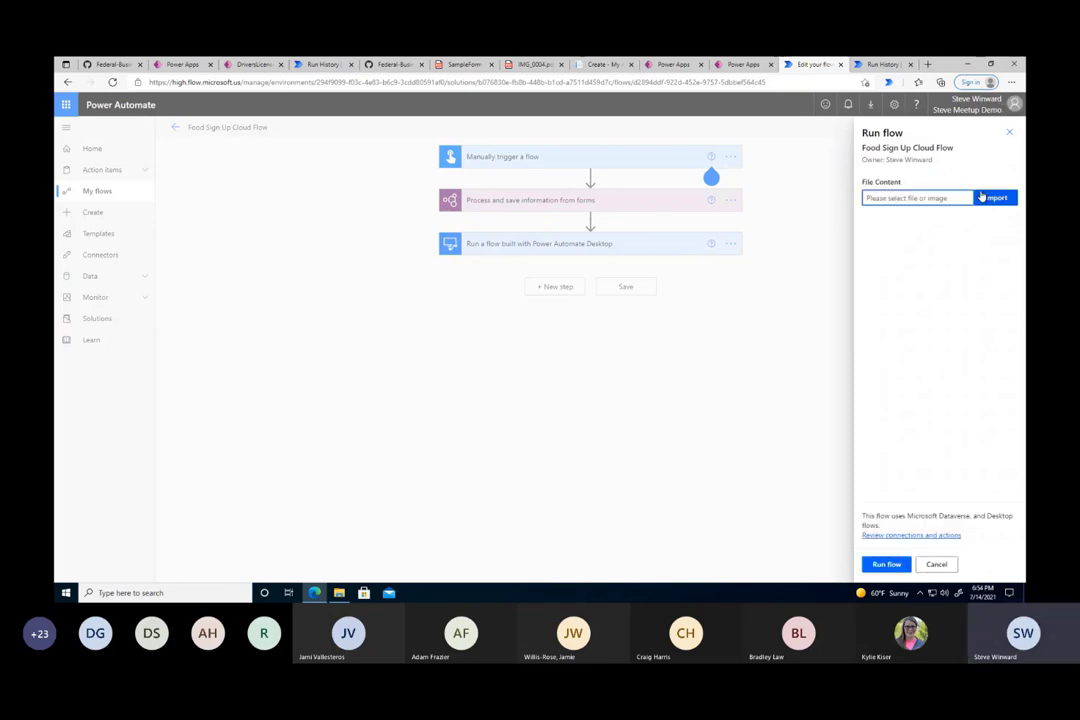
pyautogui.click(994, 198)
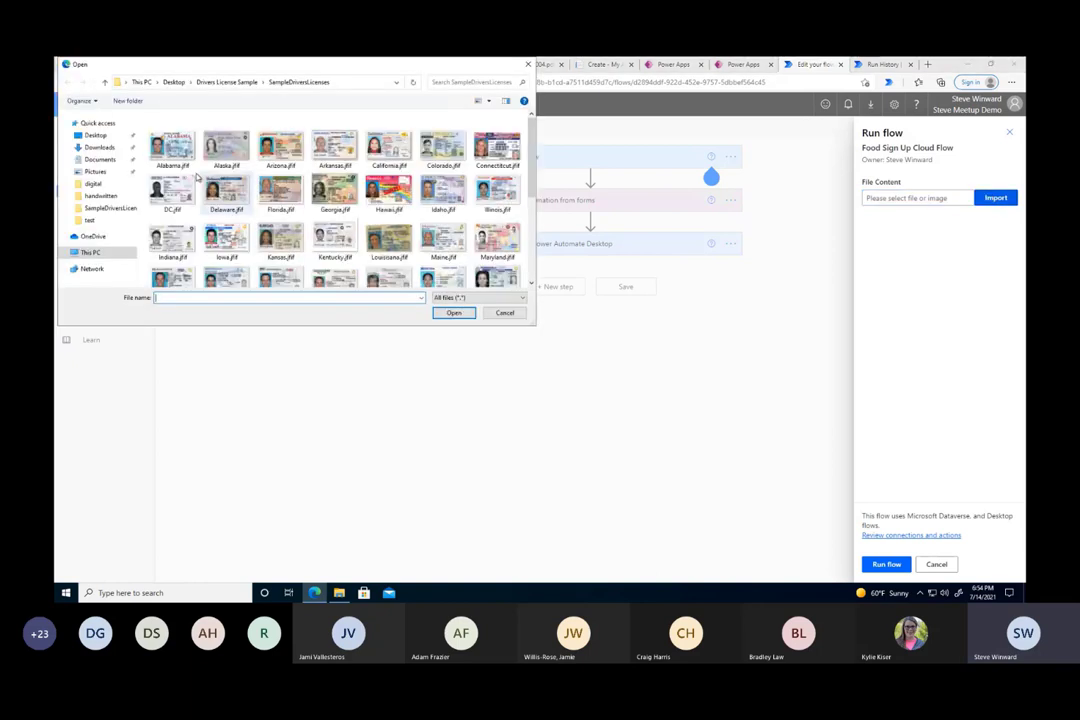
pyautogui.click(174, 82)
pyautogui.doubleClick(192, 142)
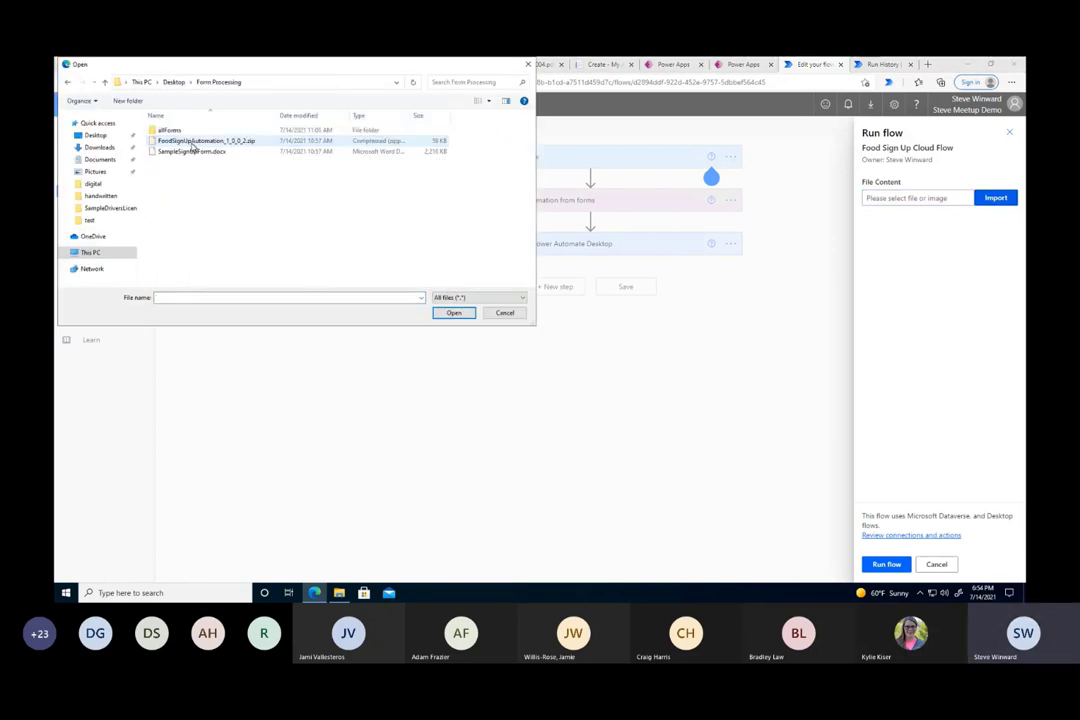
pyautogui.doubleClick(185, 131)
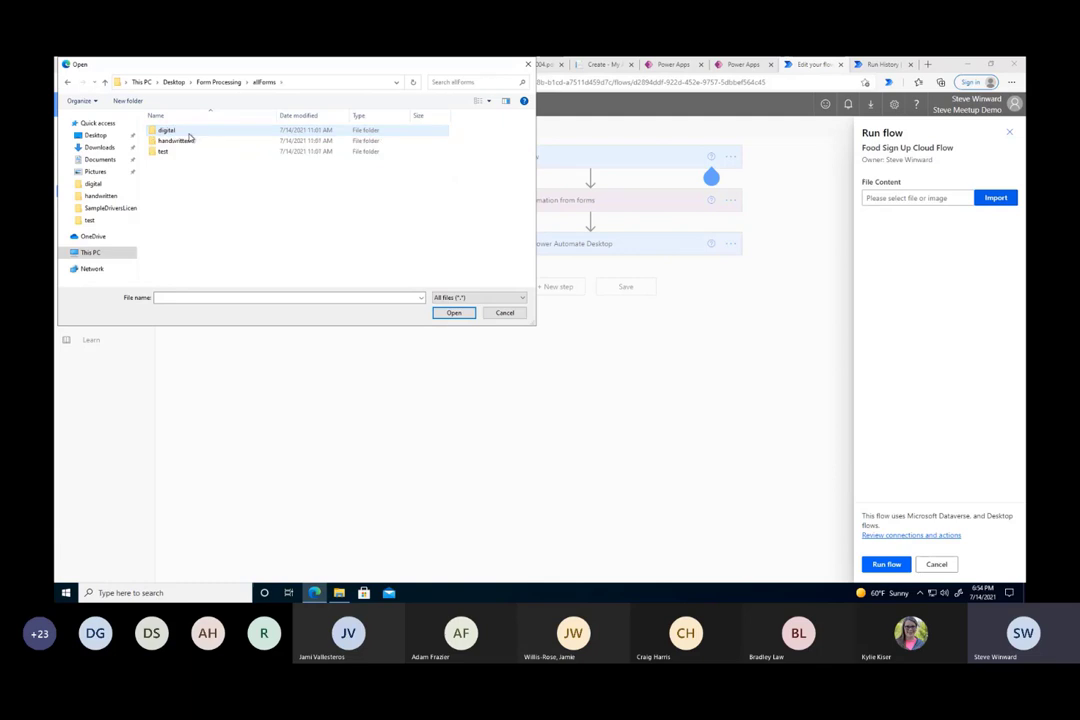
pyautogui.doubleClick(188, 143)
pyautogui.click(176, 162)
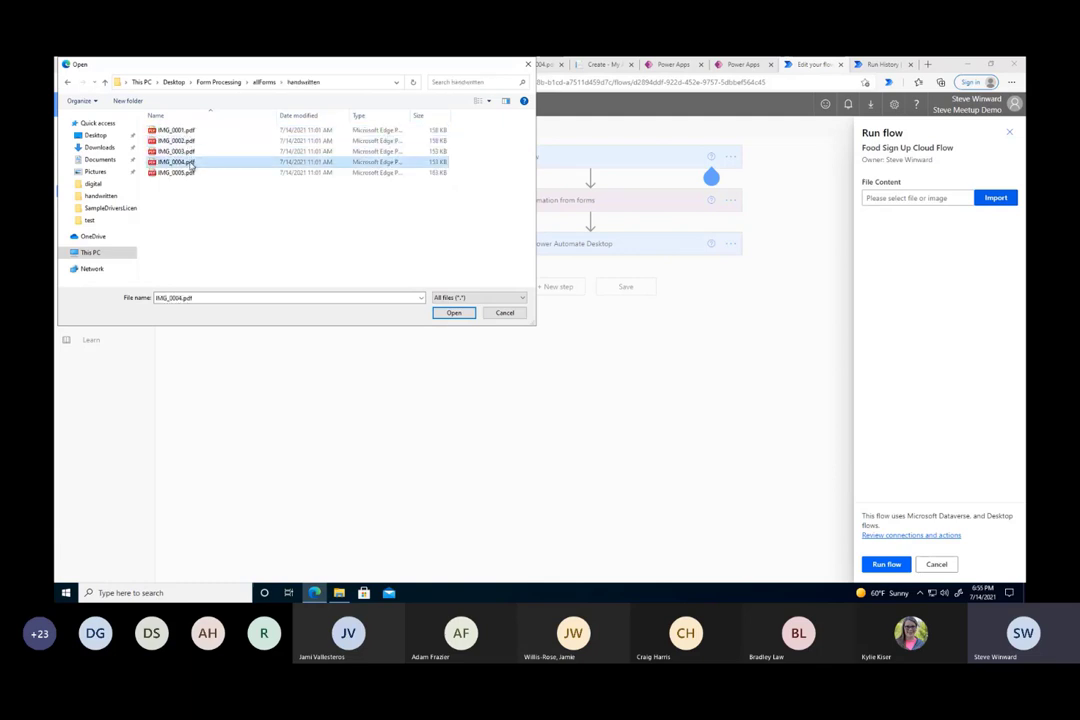
pyautogui.click(446, 316)
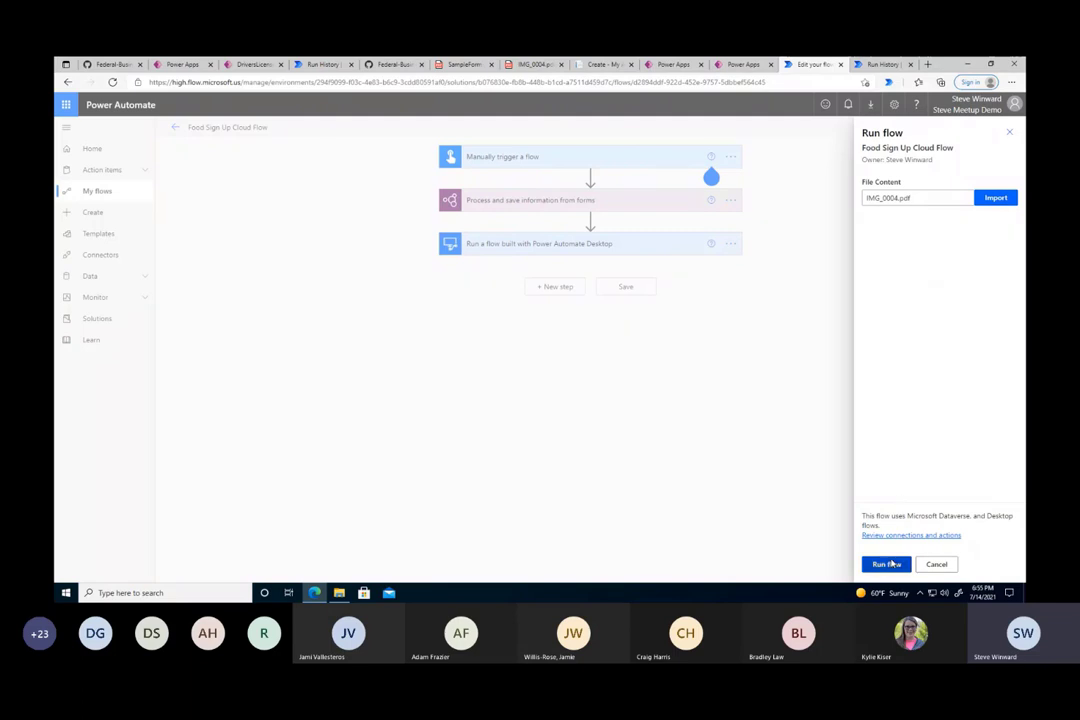